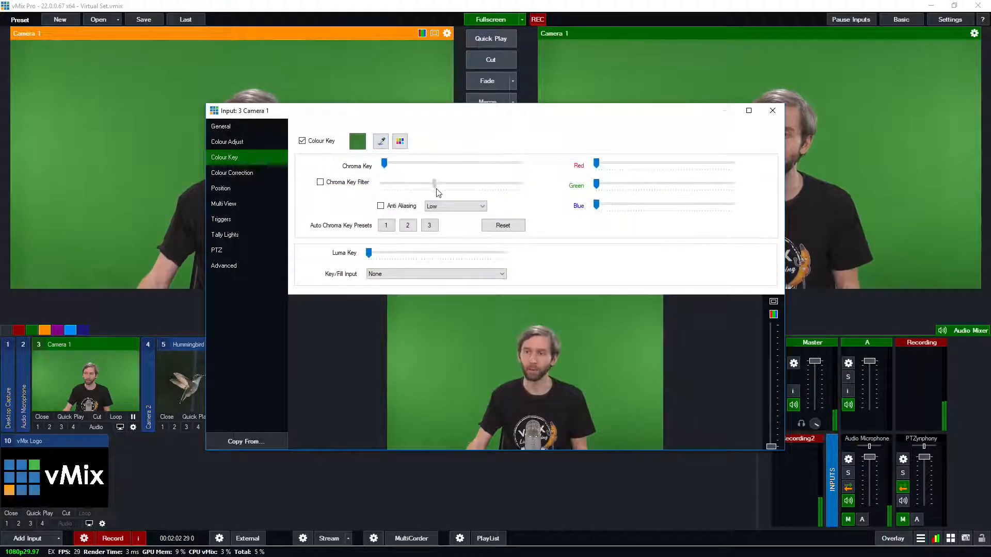
# Key out Camera 1's green background using the chroma key filter, Medium anti-aliasing and auto chroma key preset 2.
pyautogui.click(361, 184)
pyautogui.moveTo(402, 190); pyautogui.dragTo(451, 186)
pyautogui.click(402, 206)
pyautogui.click(454, 206)
pyautogui.click(449, 218)
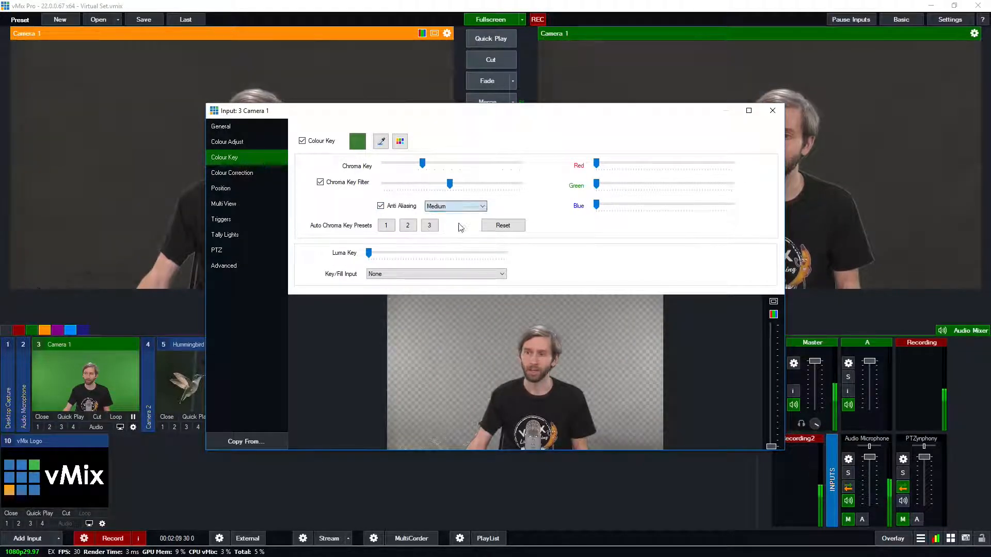
pyautogui.click(408, 225)
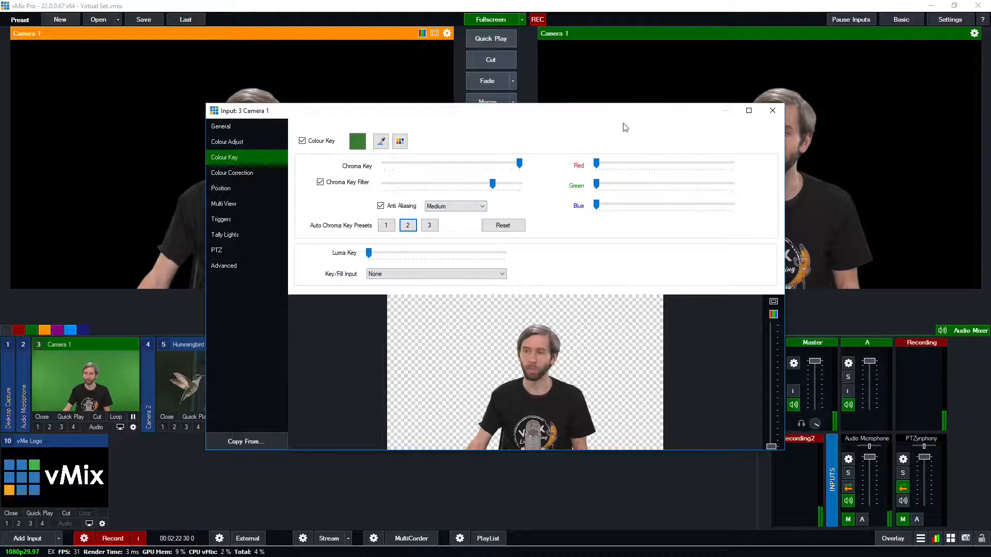
pyautogui.click(773, 111)
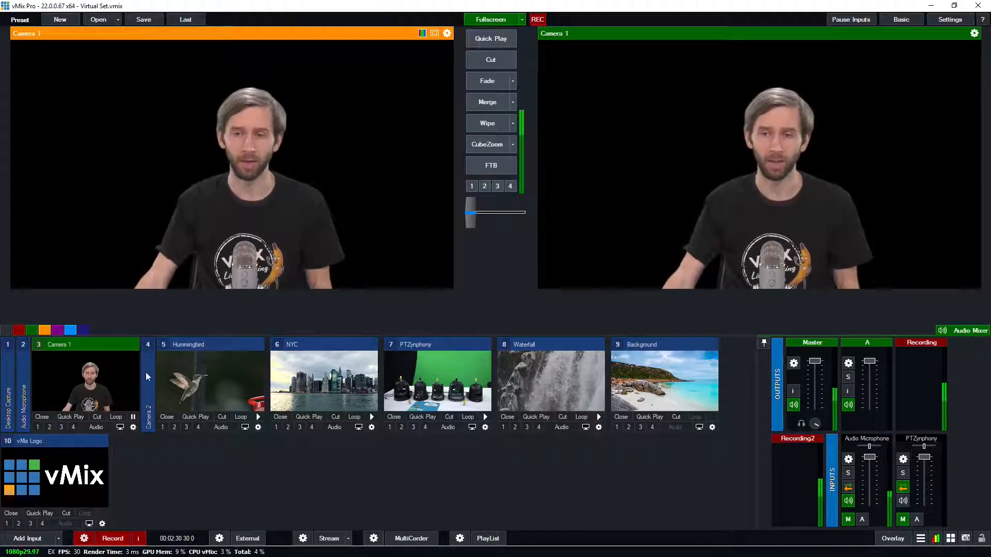
# Add the virtual set "1 virtualstudiosets.com_9B_WIDE" as a new input.
pyautogui.click(26, 538)
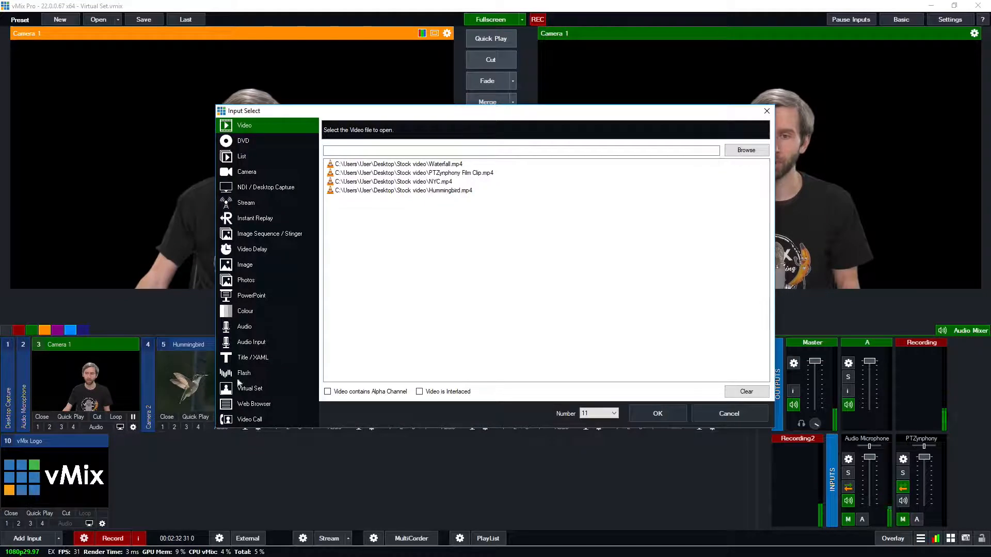
pyautogui.click(266, 387)
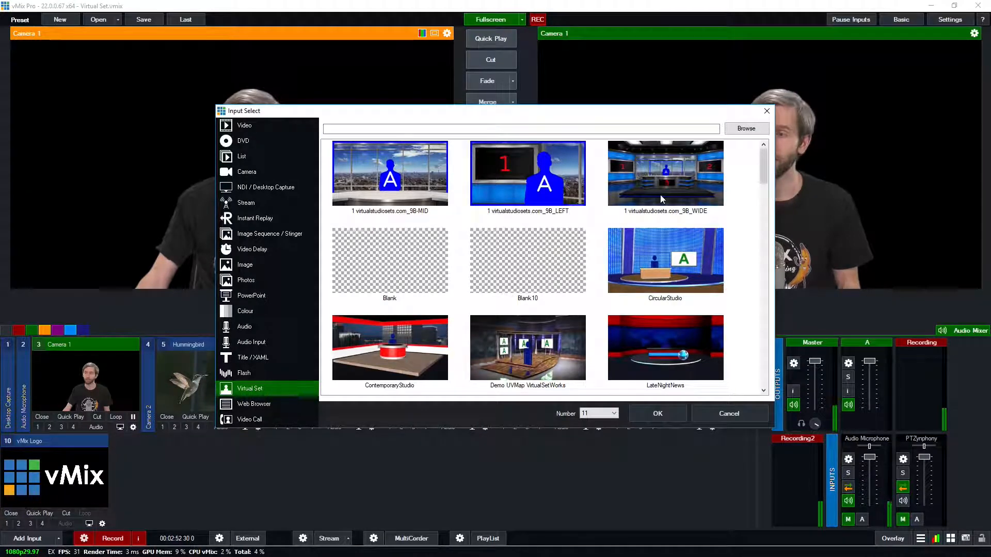
pyautogui.click(661, 197)
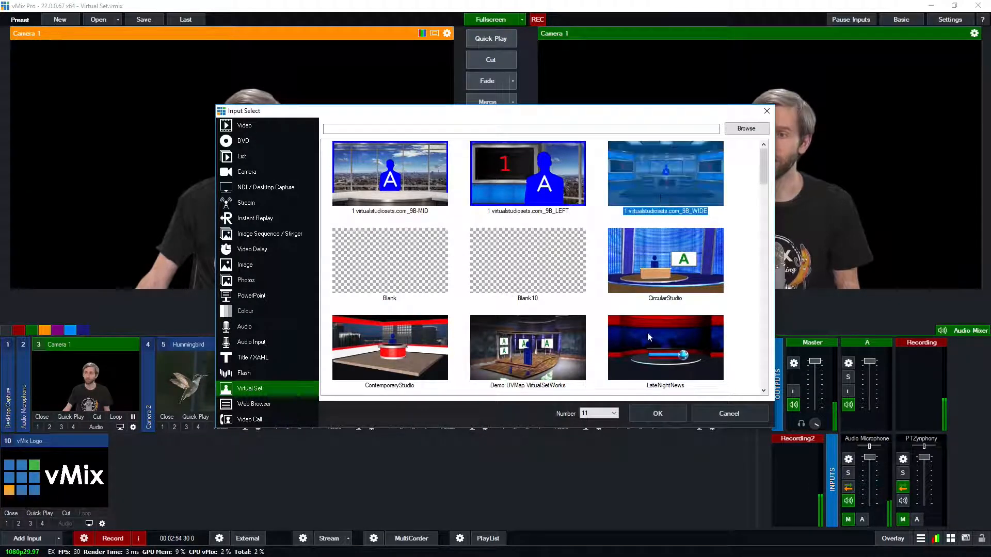
pyautogui.click(658, 415)
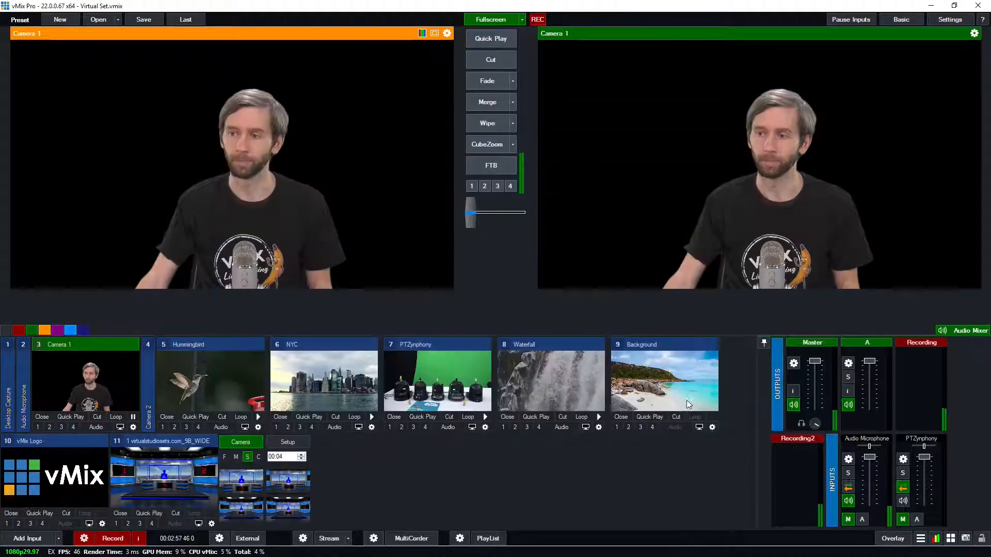
# Bring the virtual set input into preview and send it live to the output.
pyautogui.click(213, 479)
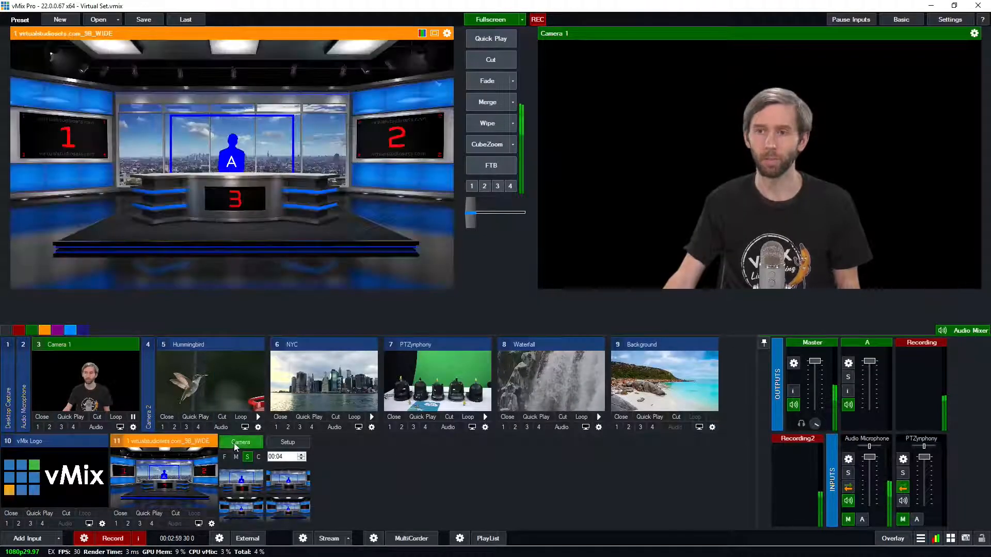
pyautogui.click(179, 496)
pyautogui.click(178, 495)
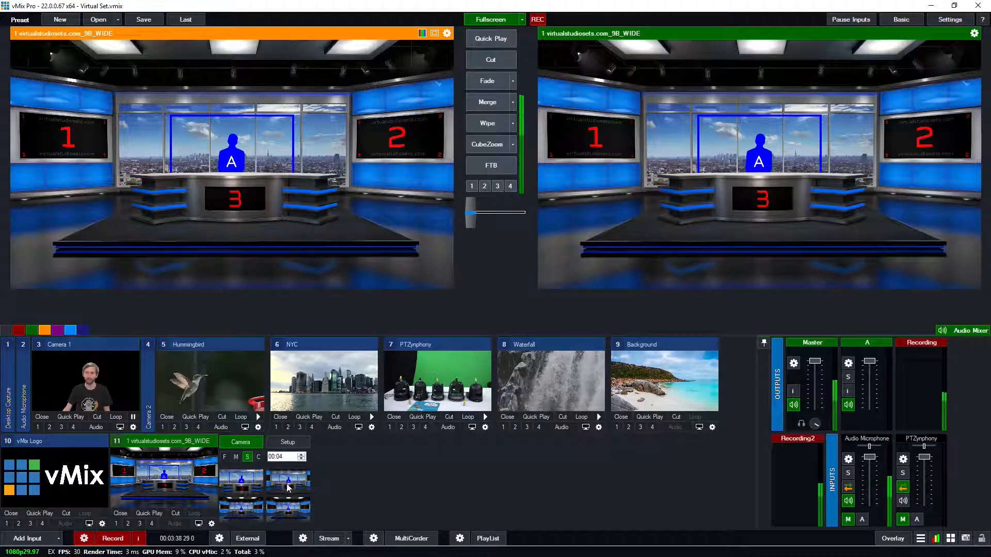
# Try the virtual set's camera presets at slow, cut and fast speeds, finishing at fast speed on the second preset's medium desk shot.
pyautogui.click(252, 487)
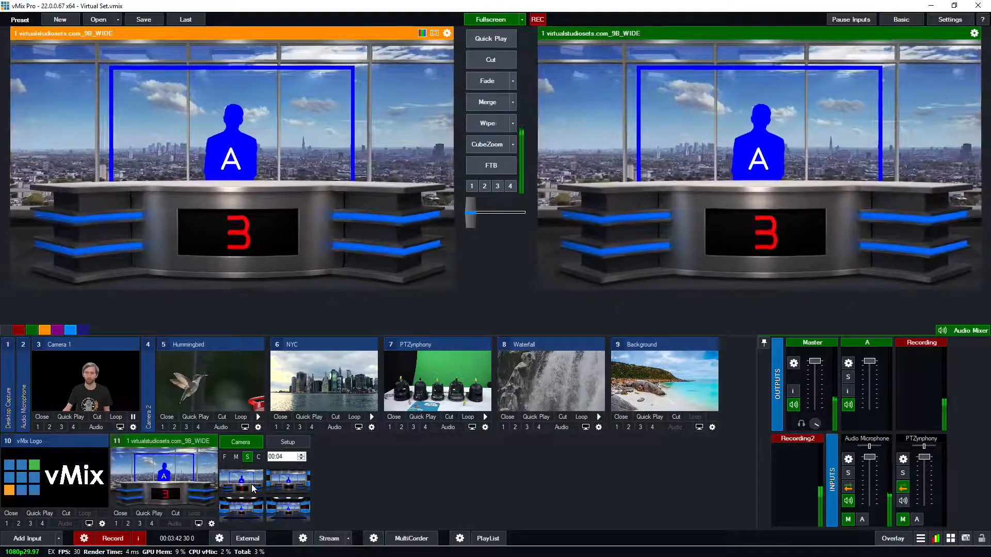
pyautogui.click(283, 487)
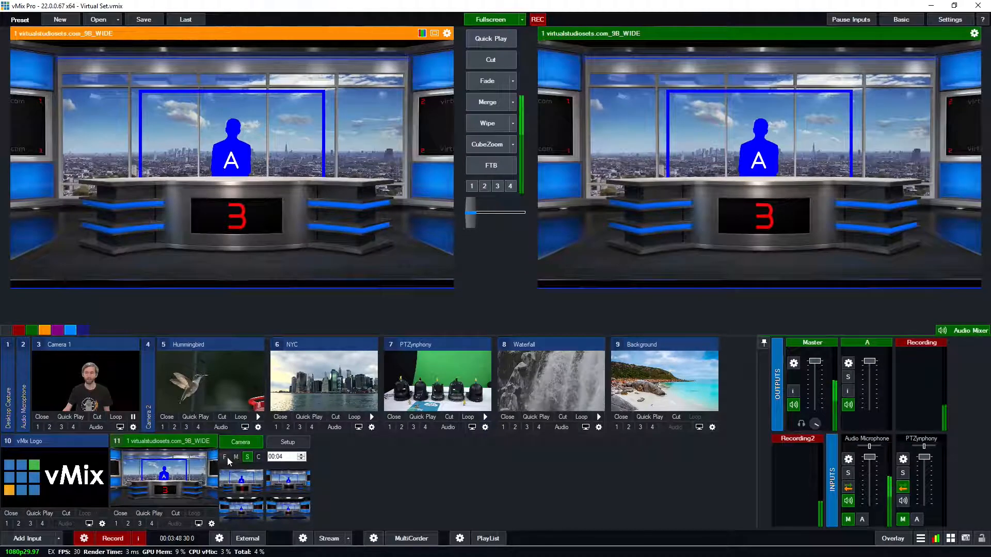
pyautogui.click(259, 457)
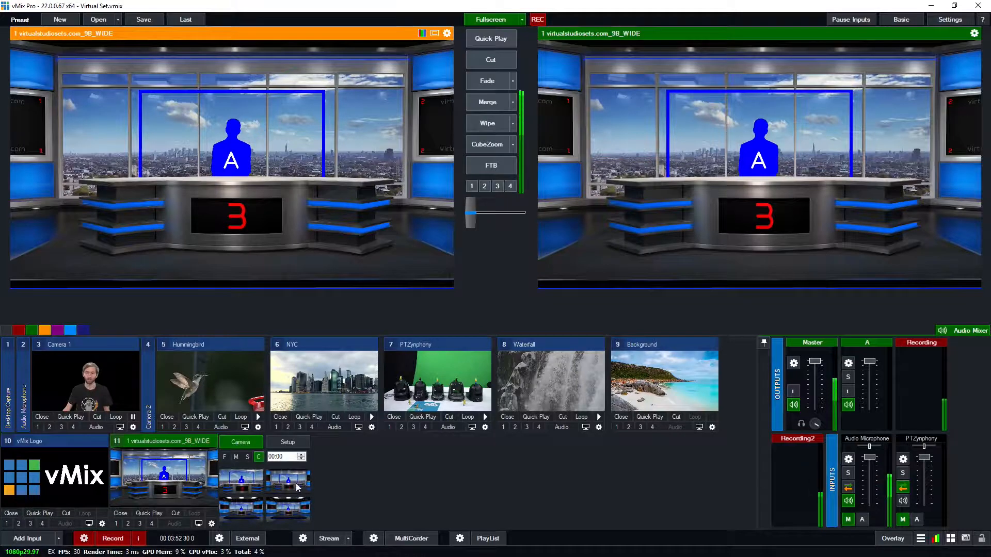
pyautogui.click(284, 518)
pyautogui.click(249, 484)
pyautogui.click(245, 508)
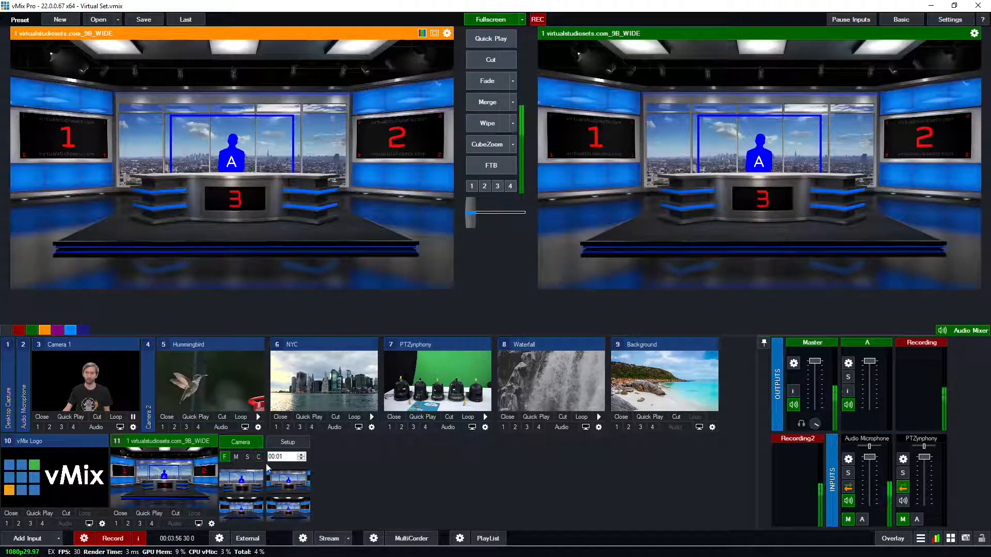
pyautogui.click(256, 484)
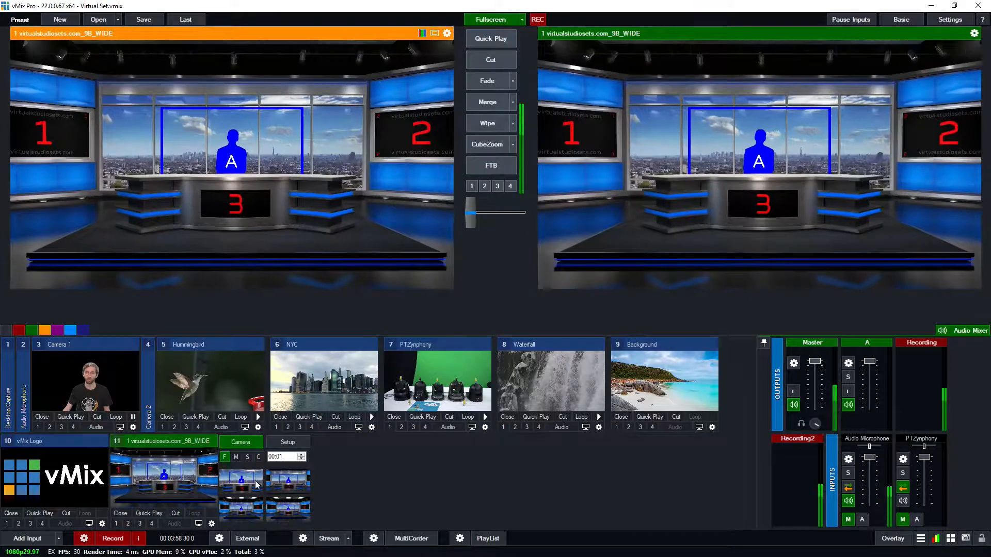
pyautogui.click(288, 487)
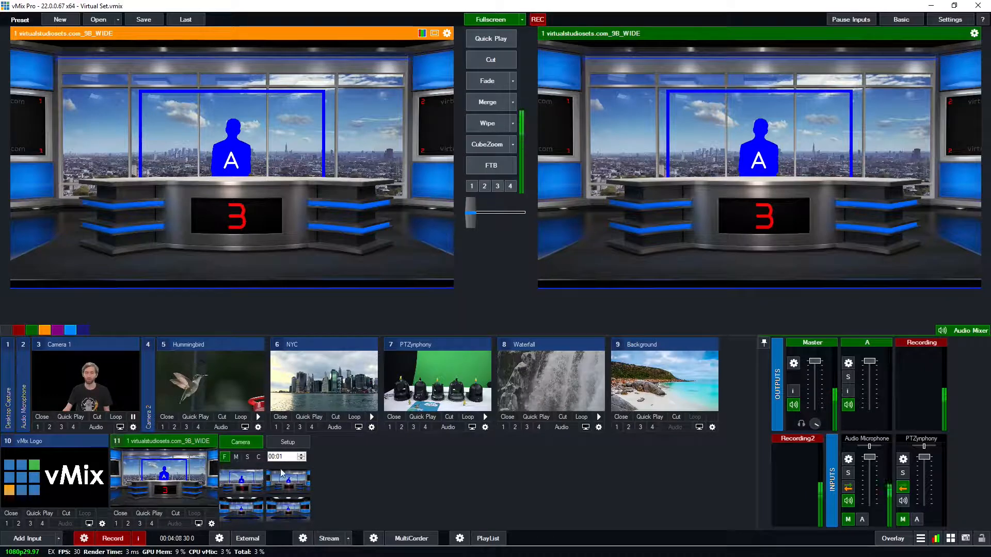
# Assign Camera 1 to the virtual set's Talent A layer and adjust the presenter's position behind the desk.
pyautogui.click(289, 444)
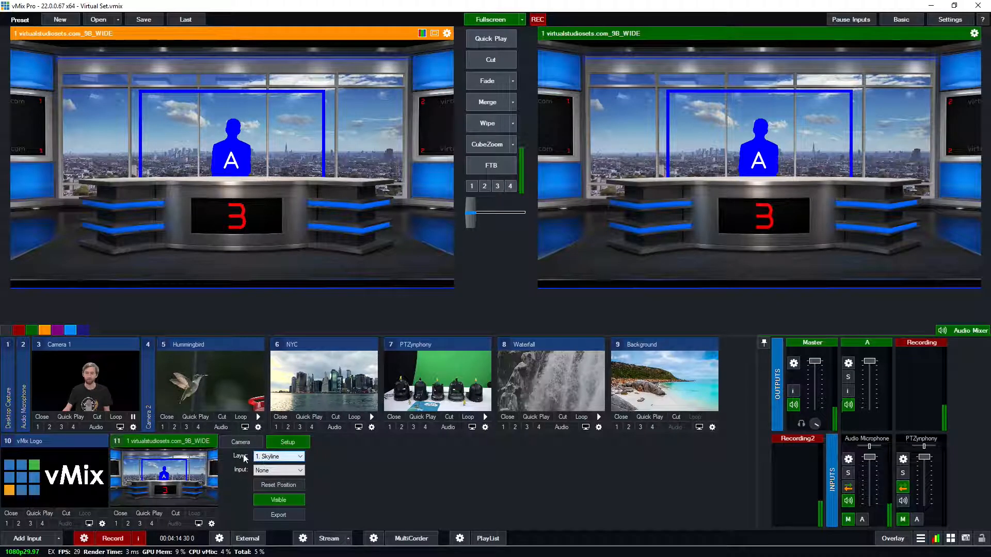
pyautogui.click(274, 458)
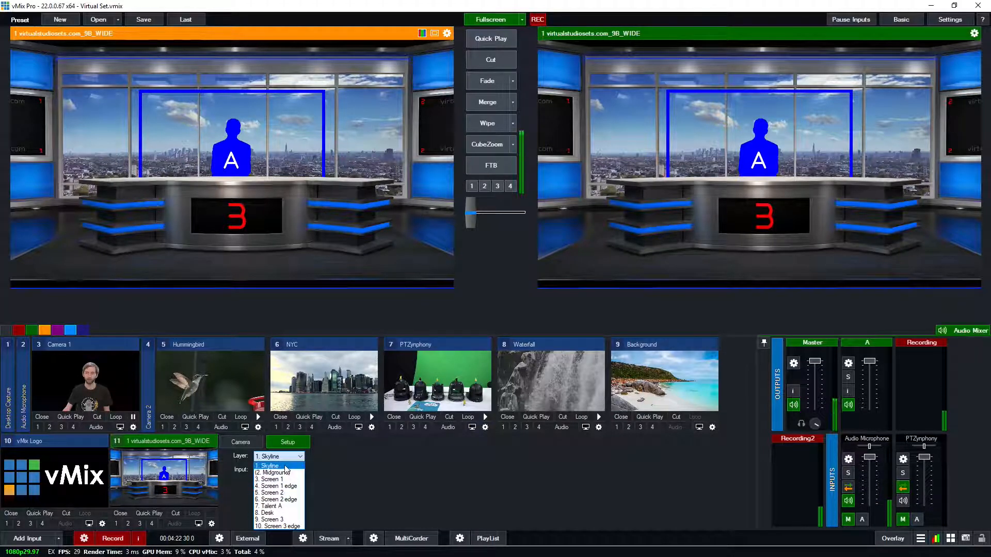
pyautogui.click(273, 507)
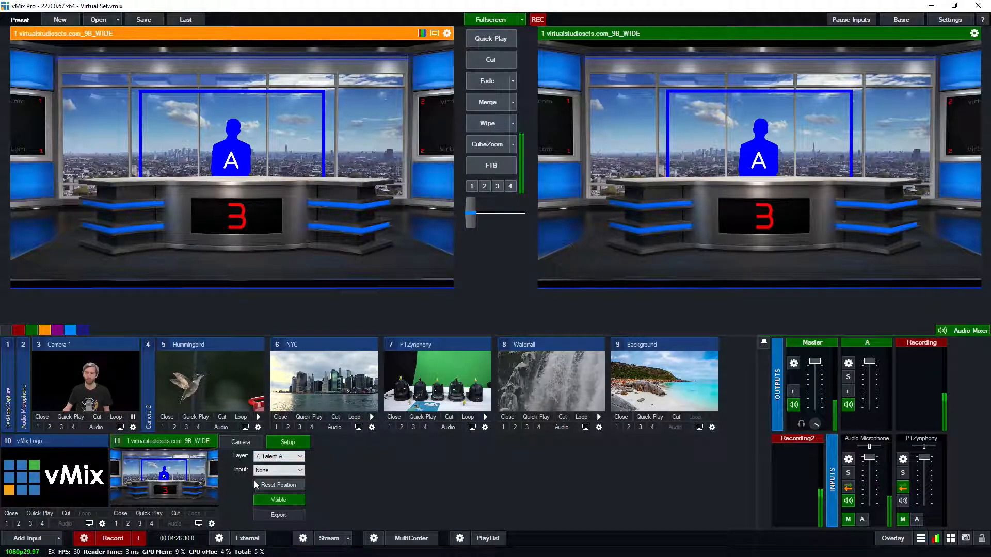
pyautogui.click(278, 470)
pyautogui.click(299, 504)
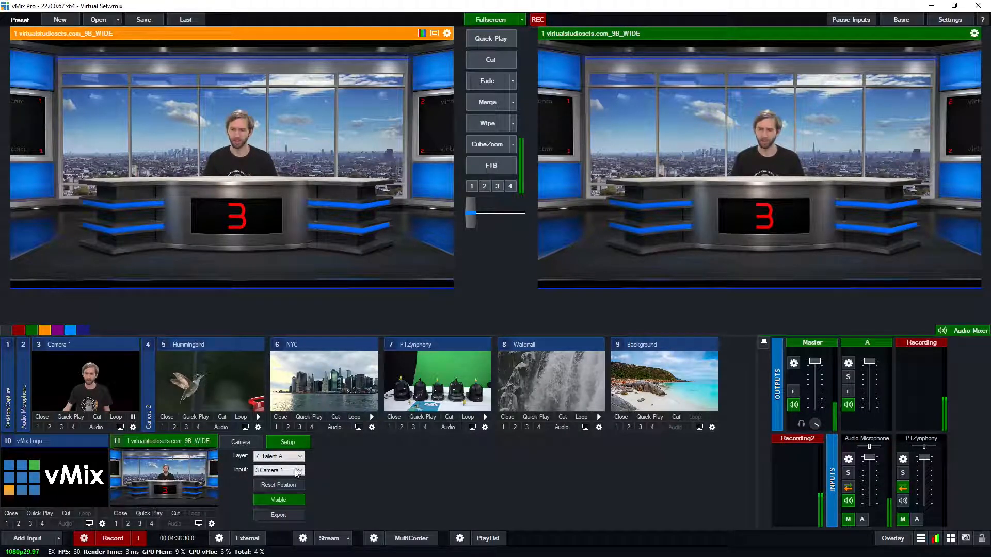
pyautogui.moveTo(166, 478)
pyautogui.mouseDown()
pyautogui.moveTo(175, 471)
pyautogui.moveTo(166, 476)
pyautogui.mouseUp()
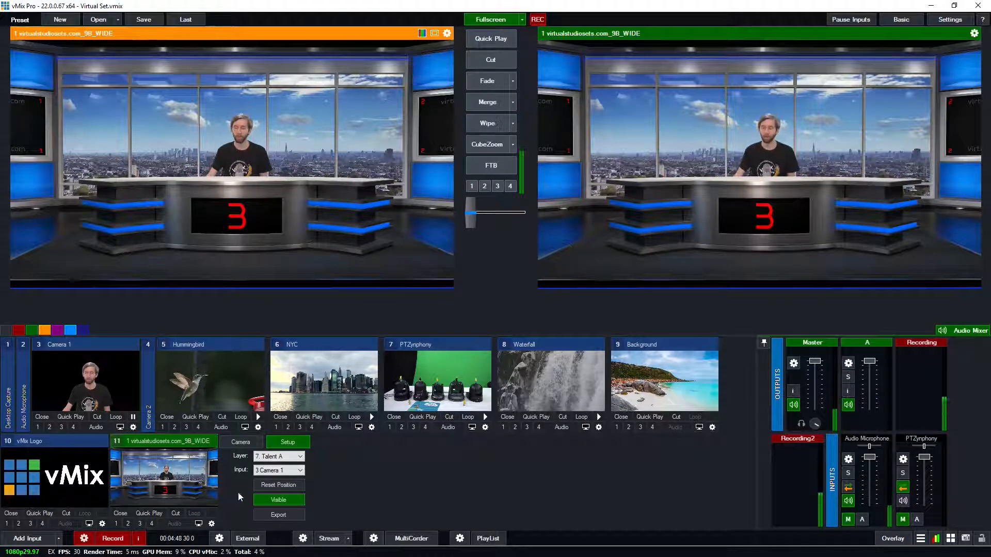
# Check the virtual set's multi view layers and the zoom and pan settings of layer 7 holding Camera 1.
pyautogui.click(211, 524)
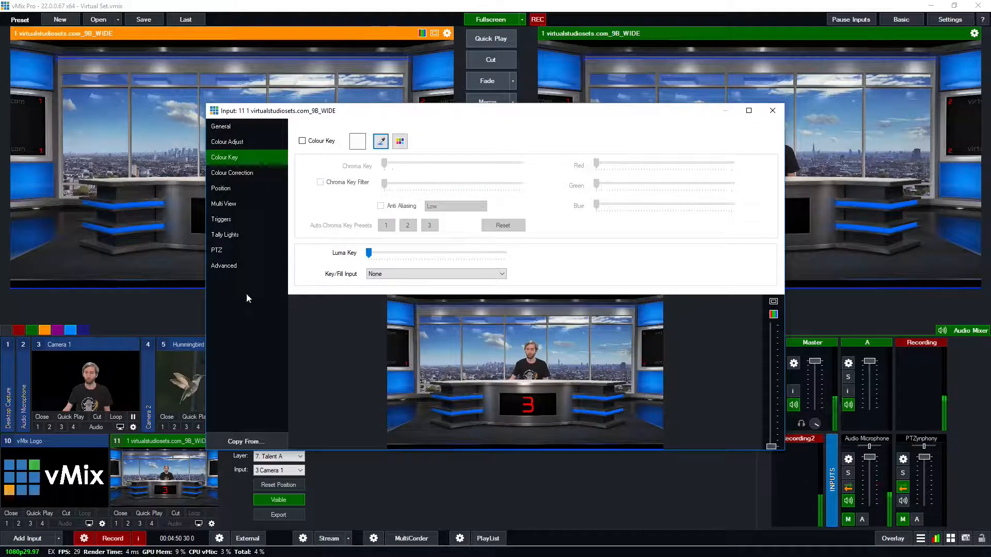
pyautogui.click(232, 205)
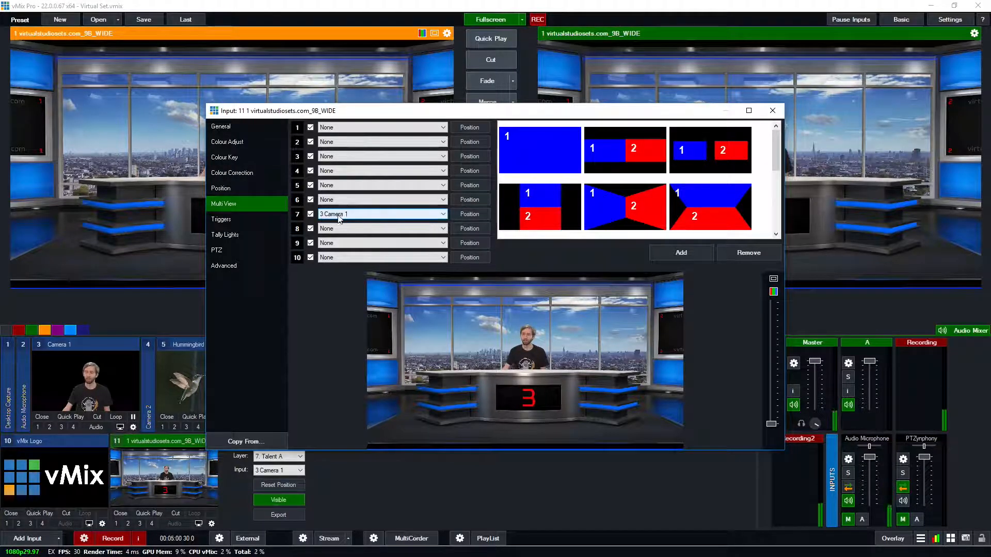
pyautogui.click(462, 214)
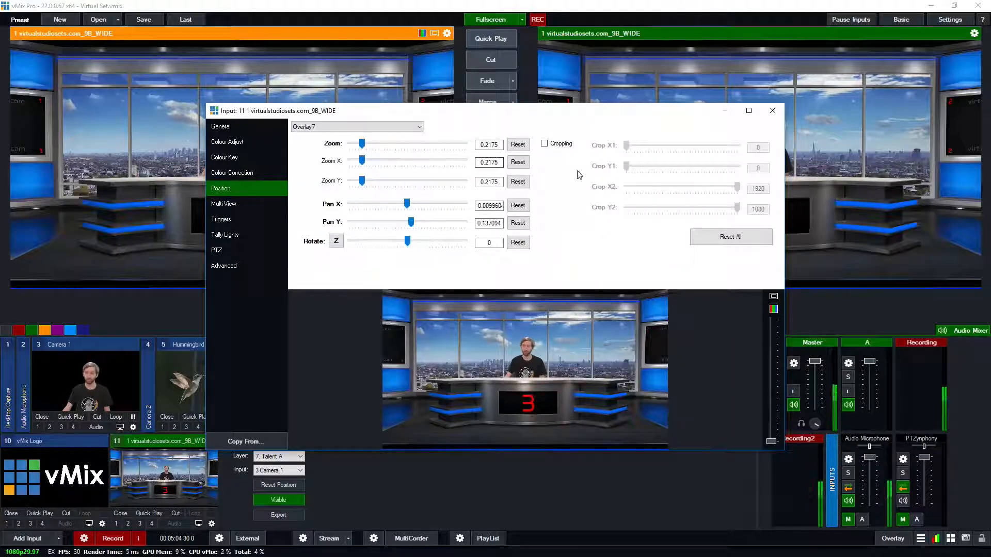
pyautogui.click(772, 110)
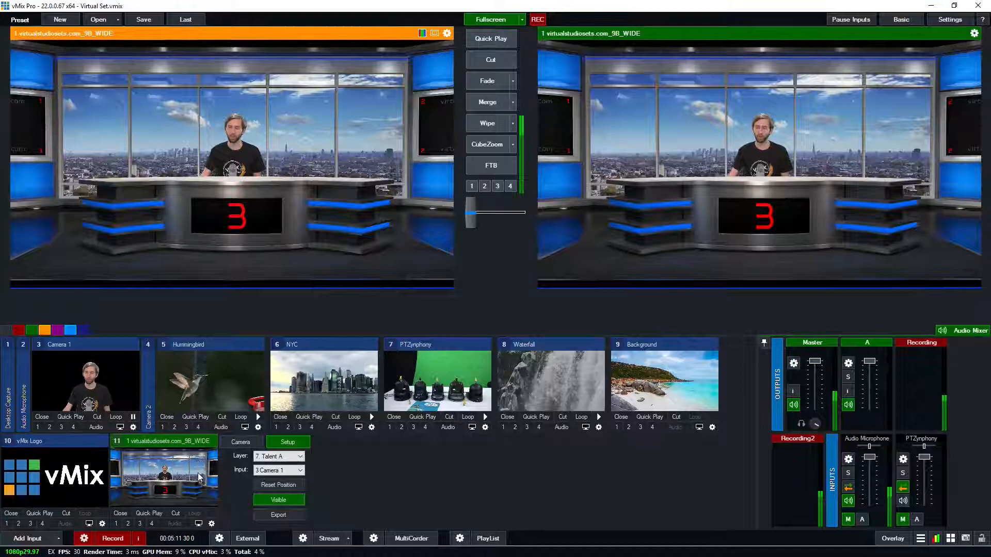
# Pull the virtual set's camera back to the wide view with all three screens and assign Hummingbird to the Screen 1 layer.
pyautogui.click(244, 442)
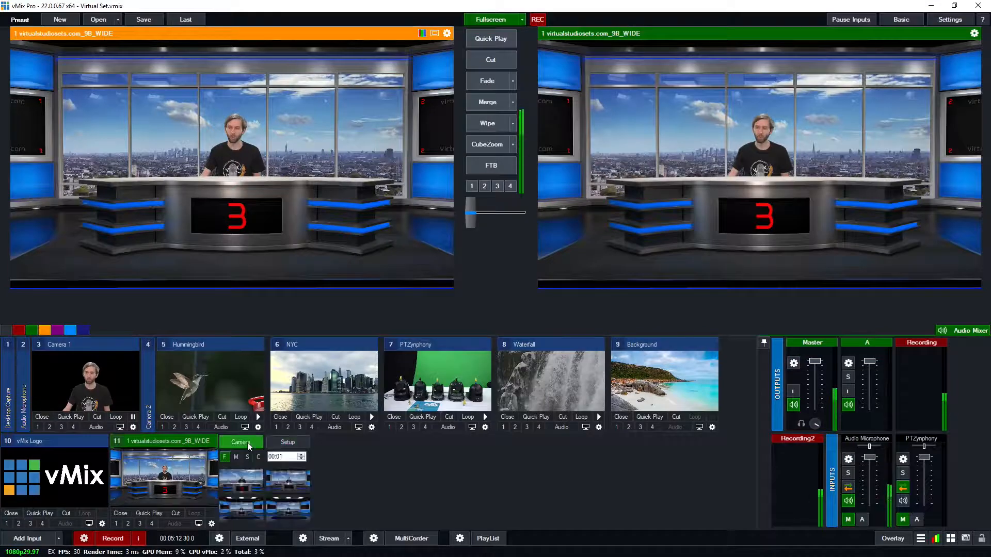
pyautogui.click(252, 509)
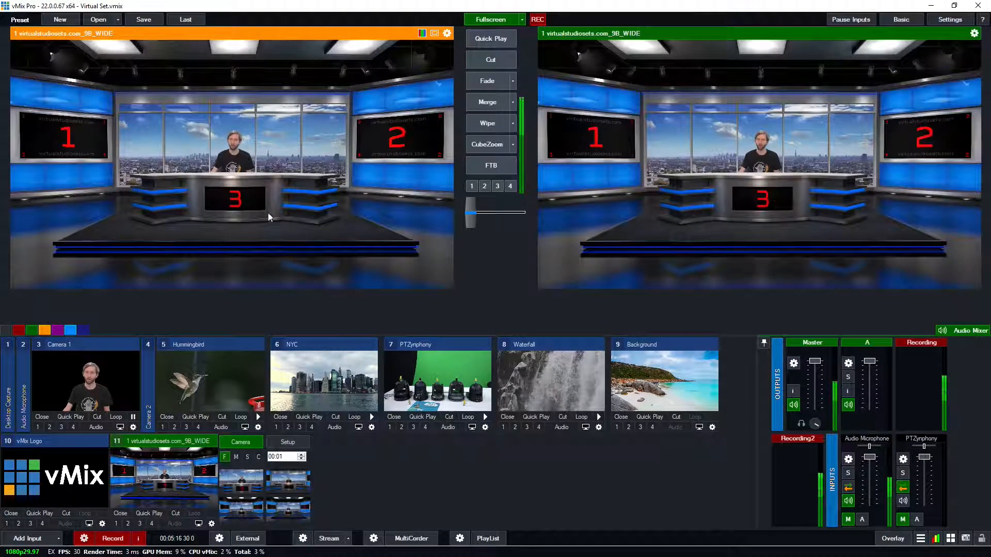
pyautogui.click(287, 443)
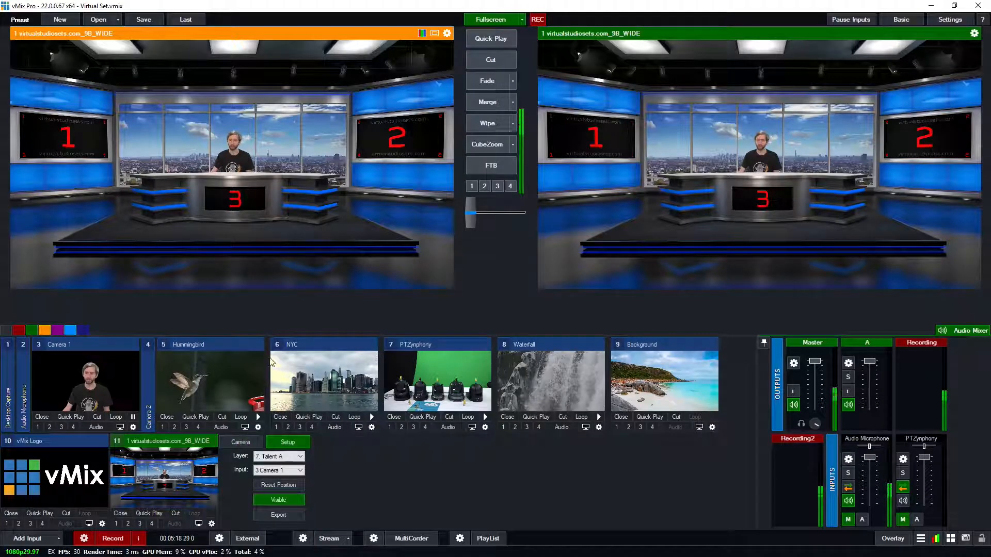
pyautogui.click(274, 456)
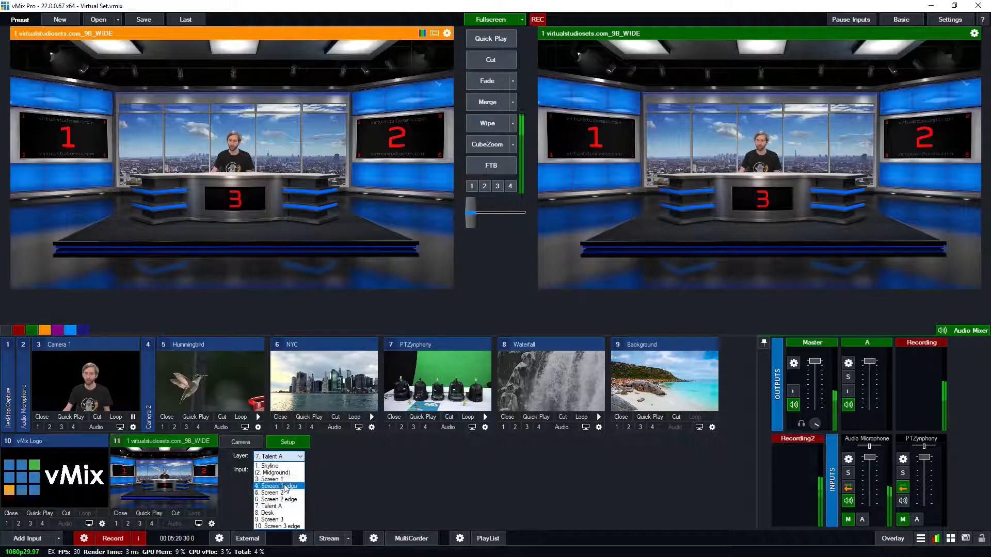
pyautogui.click(283, 479)
pyautogui.click(281, 470)
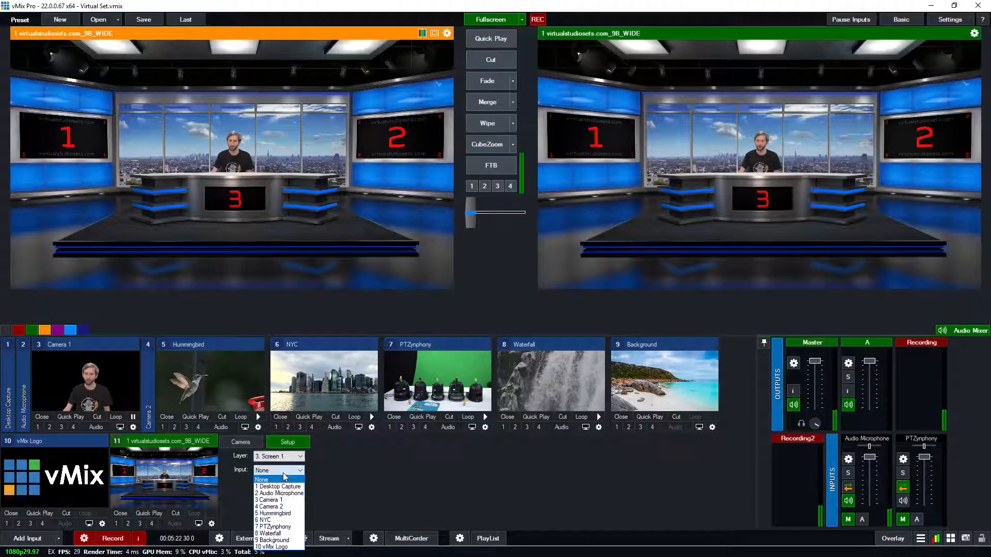
pyautogui.click(287, 514)
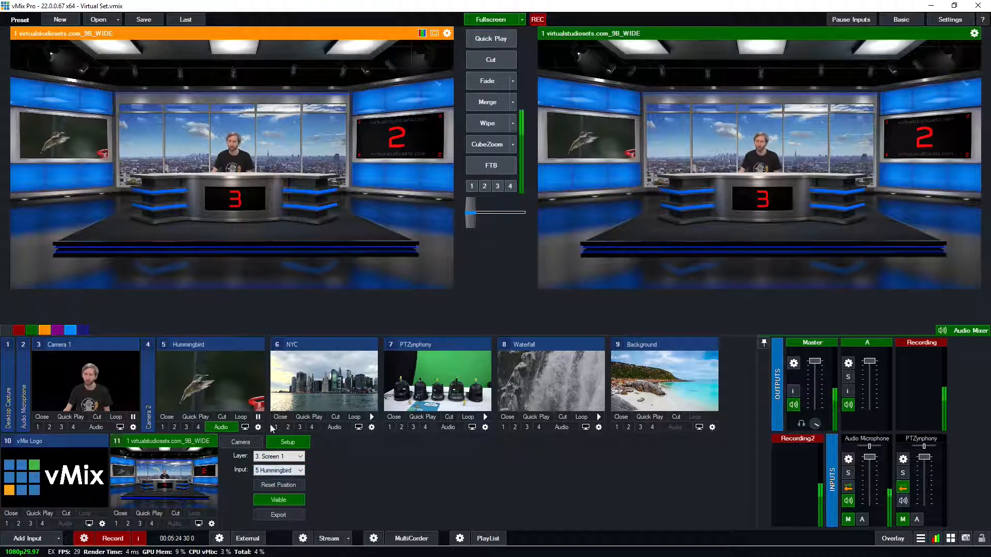
# Assign the PTZynphony input to the virtual set's Screen 2 layer.
pyautogui.click(276, 458)
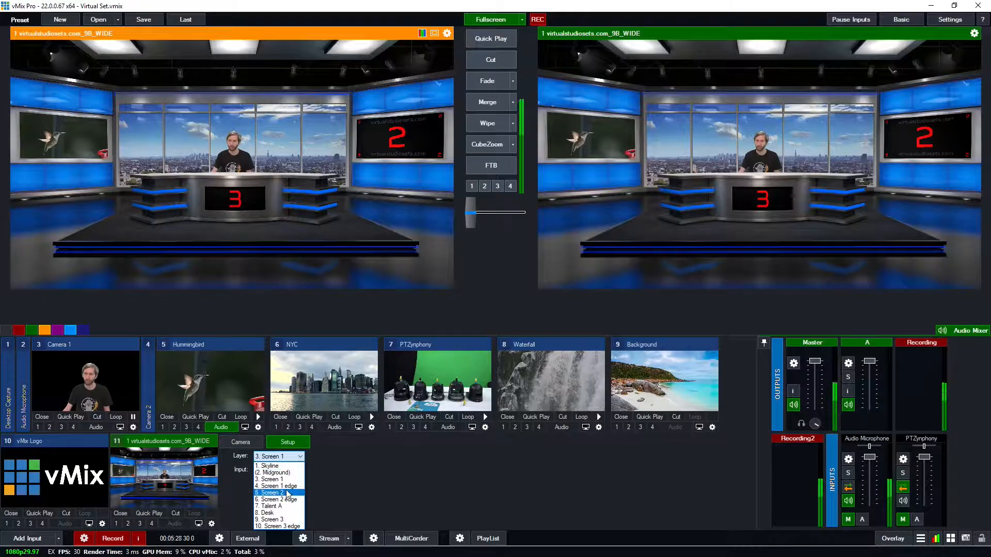
pyautogui.click(288, 494)
pyautogui.click(278, 470)
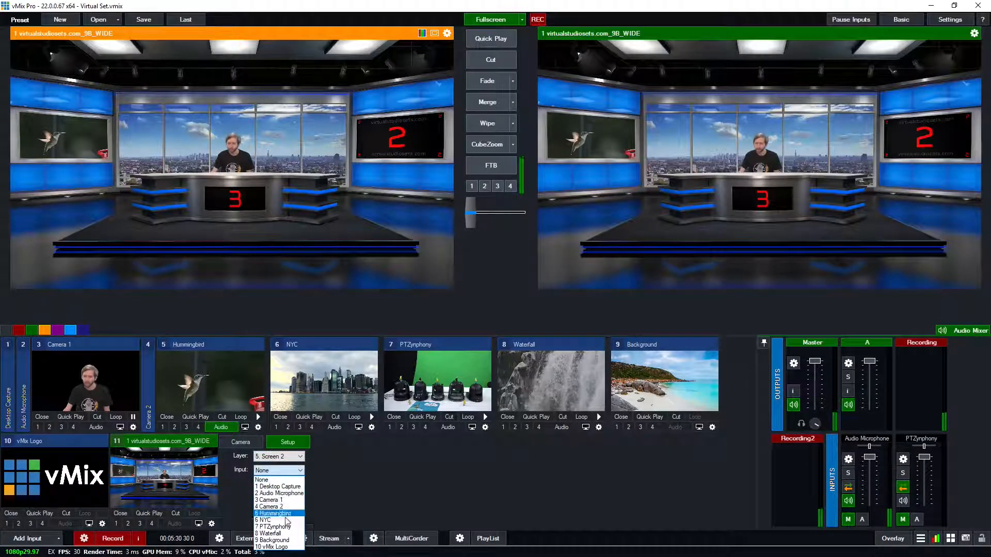
pyautogui.click(285, 527)
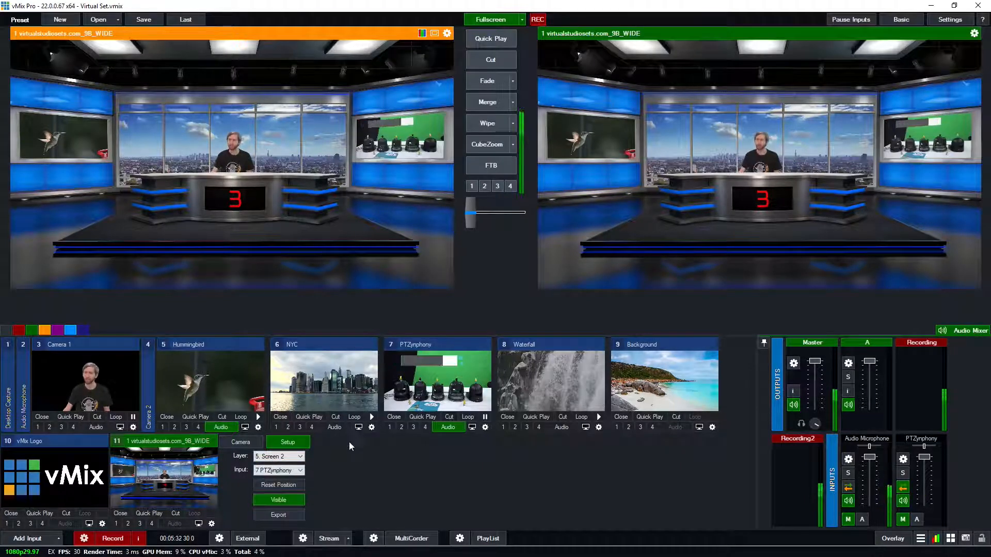
# Pause the PTZynphony video and turn off its audio.
pyautogui.click(485, 416)
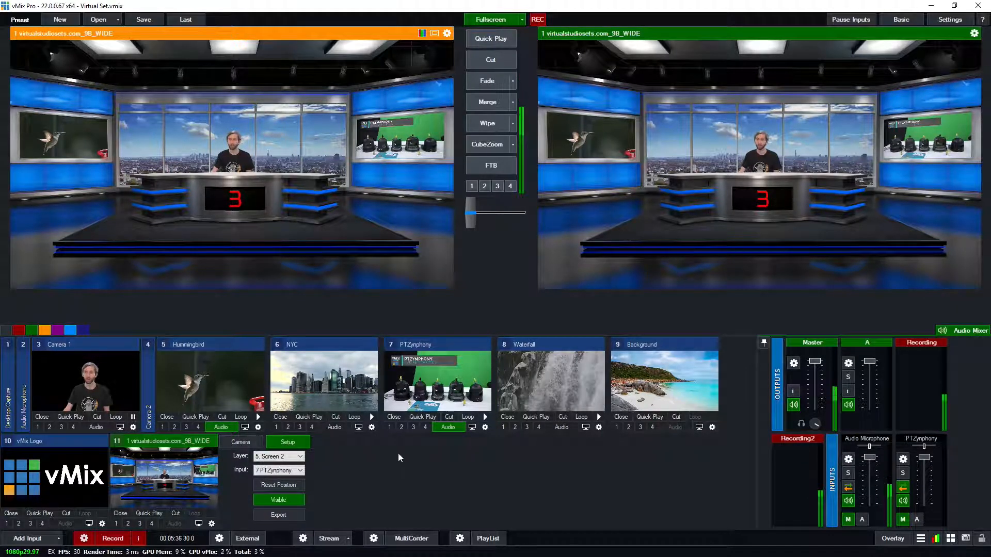
pyautogui.click(451, 427)
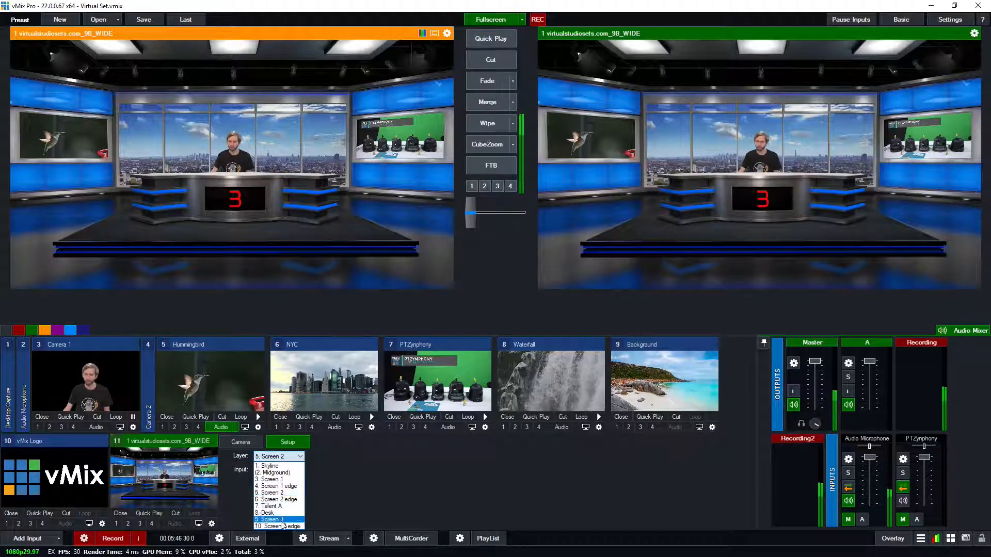
# Assign the vMix Logo input to the news studio set's Screen 3 layer on the desk.
pyautogui.click(268, 503)
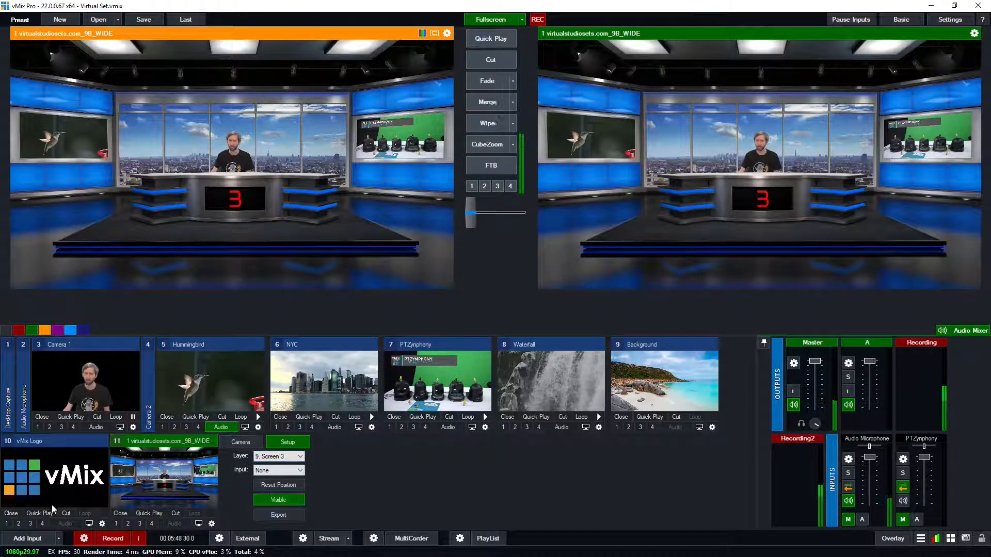
pyautogui.click(279, 470)
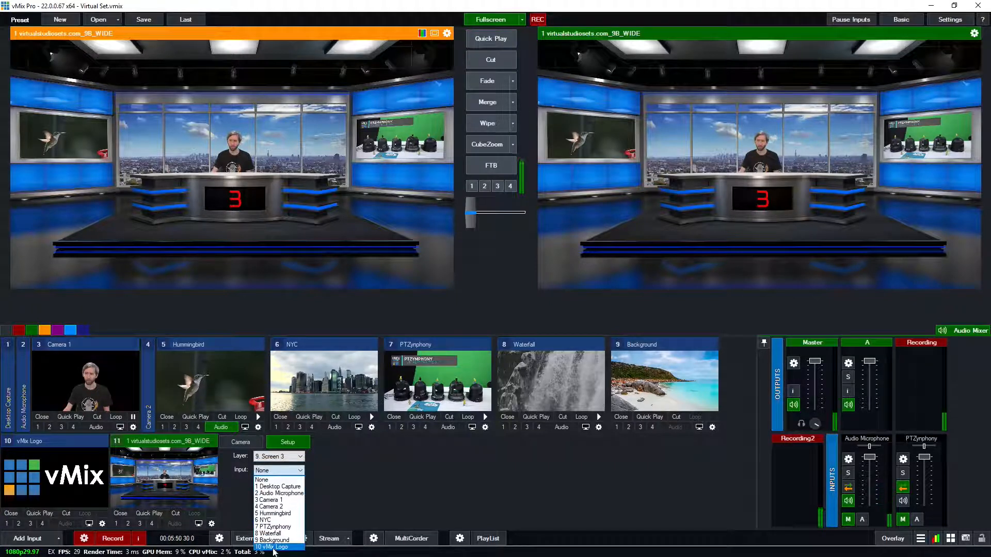
pyautogui.click(274, 534)
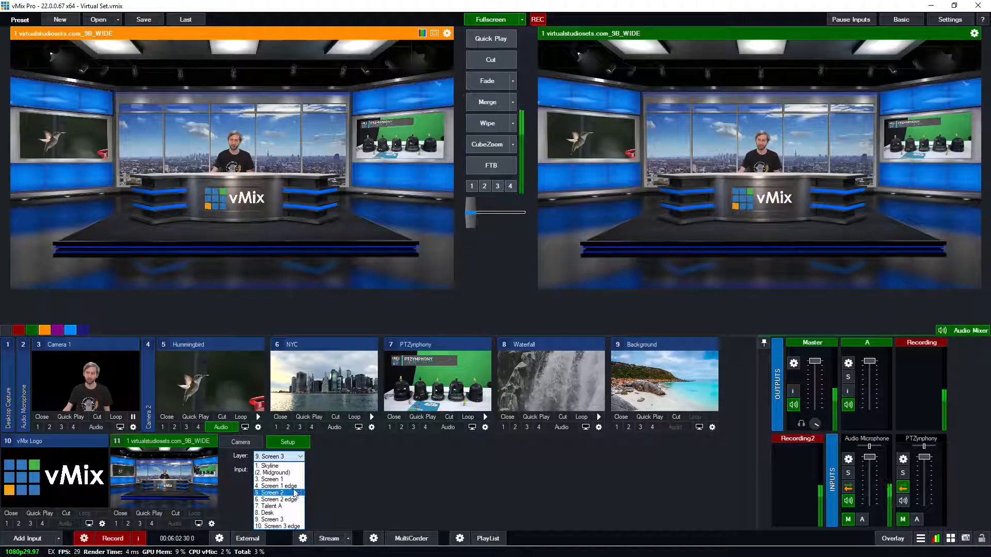
# Assign the Background input to the news studio set's Skyline layer.
pyautogui.click(293, 466)
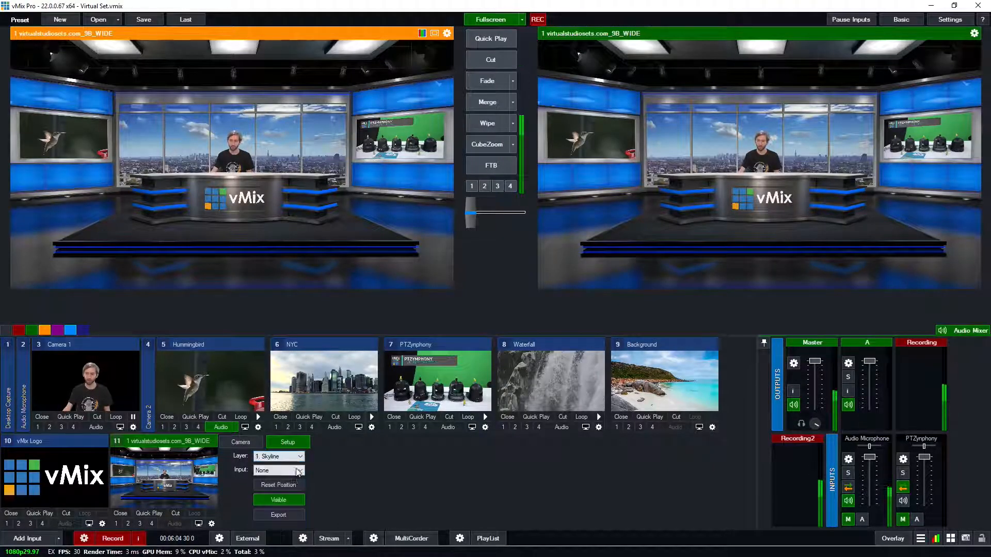
pyautogui.click(289, 471)
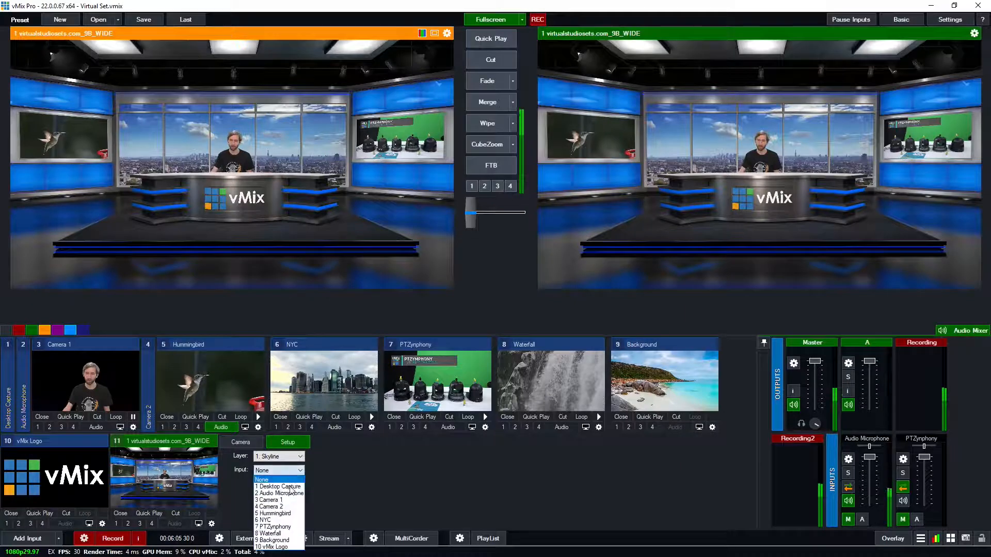
pyautogui.click(288, 541)
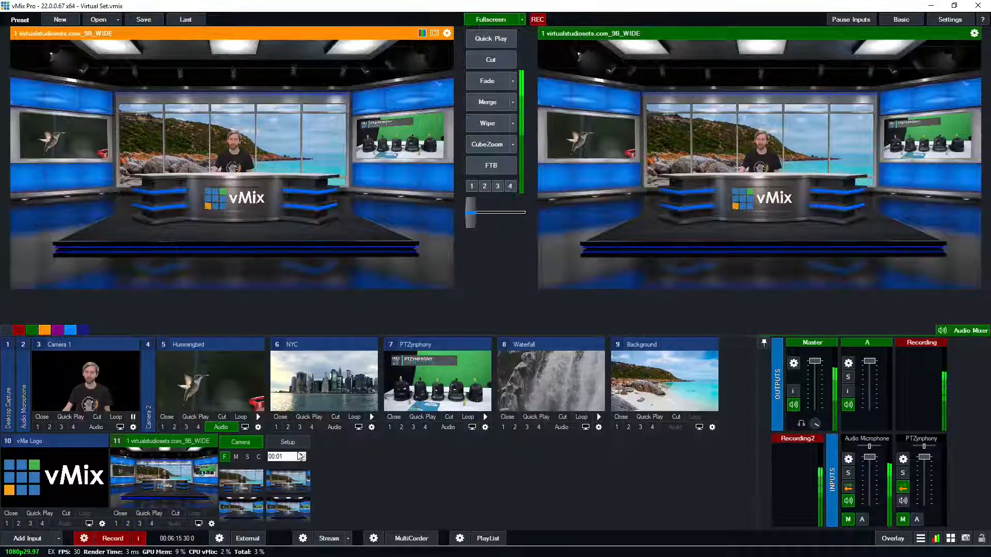
# Move the news studio set's camera to its first preset, the close view of the desk.
pyautogui.click(258, 484)
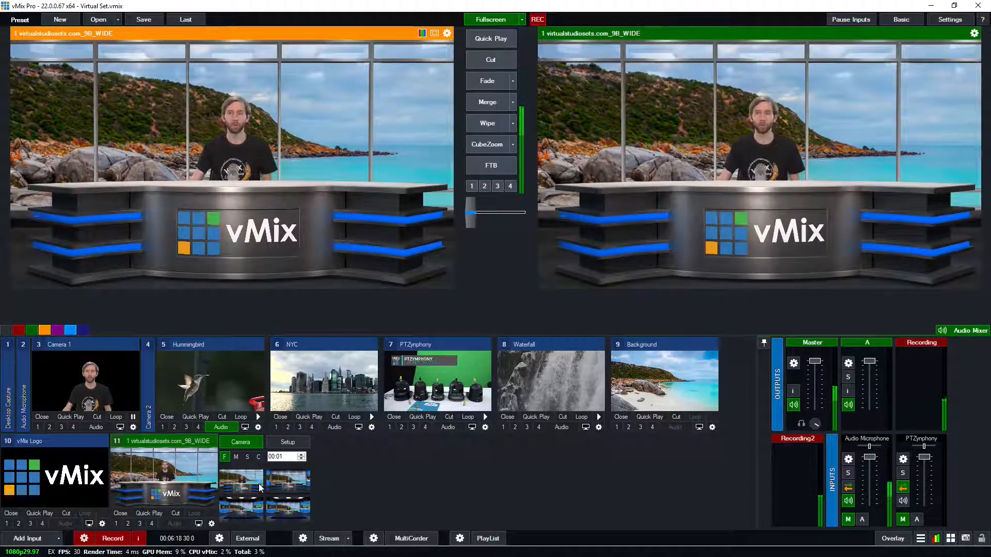
pyautogui.click(236, 456)
pyautogui.click(247, 457)
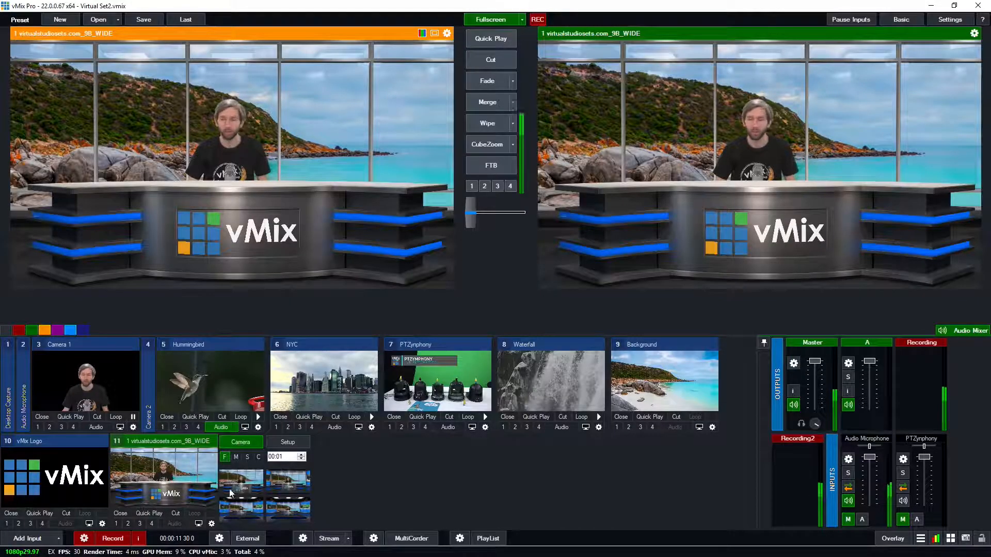
# Set the studio set's first camera preset to zoom 2.098 and Pan X 0.439, and try switching between the first two presets.
pyautogui.rightClick(245, 487)
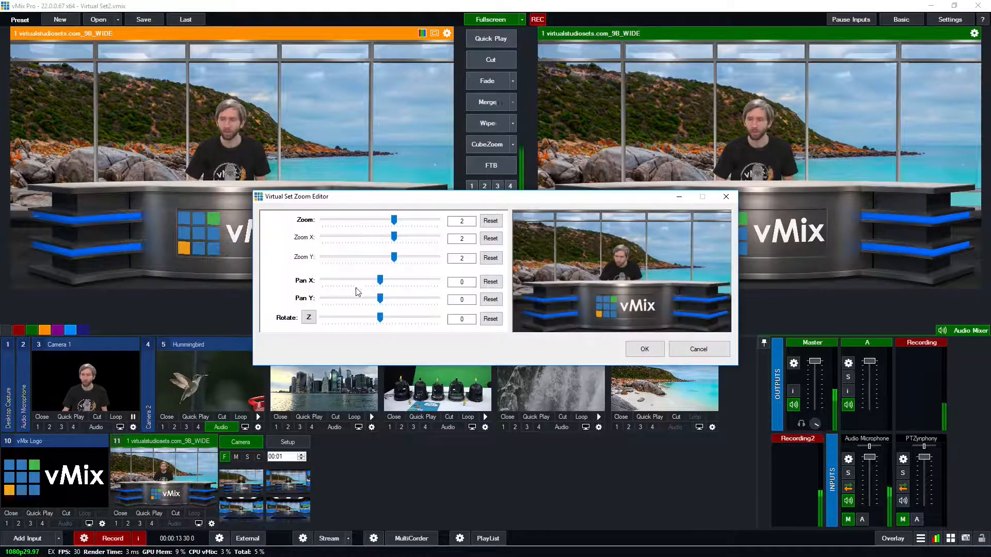
pyautogui.moveTo(397, 229)
pyautogui.mouseDown()
pyautogui.moveTo(382, 229)
pyautogui.moveTo(395, 229)
pyautogui.mouseUp()
pyautogui.moveTo(383, 284); pyautogui.dragTo(397, 285)
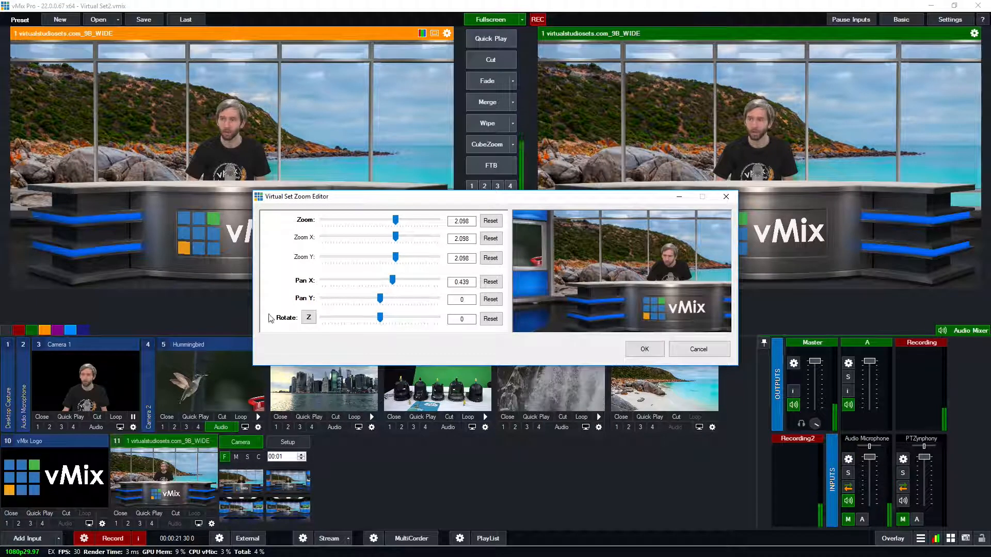
pyautogui.click(651, 353)
pyautogui.click(292, 488)
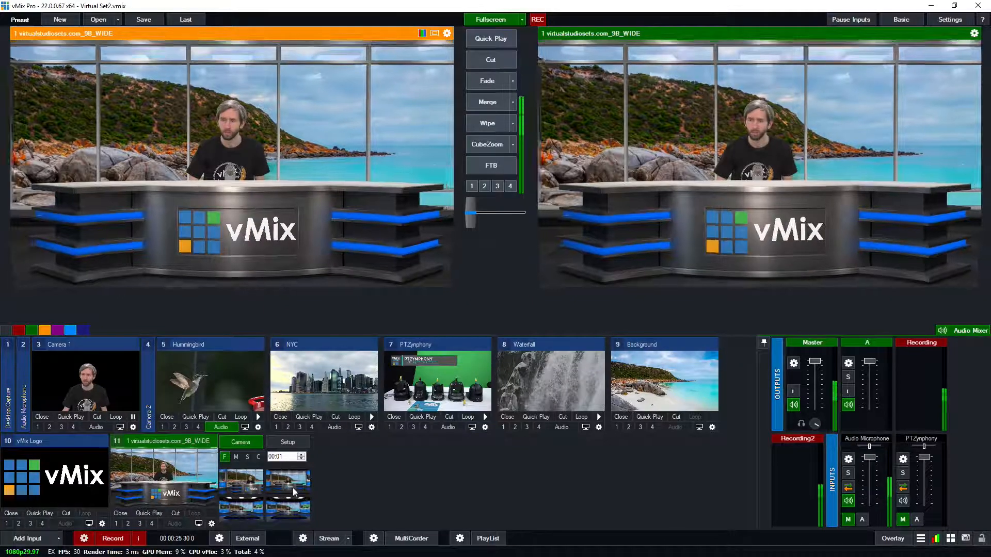
pyautogui.click(235, 478)
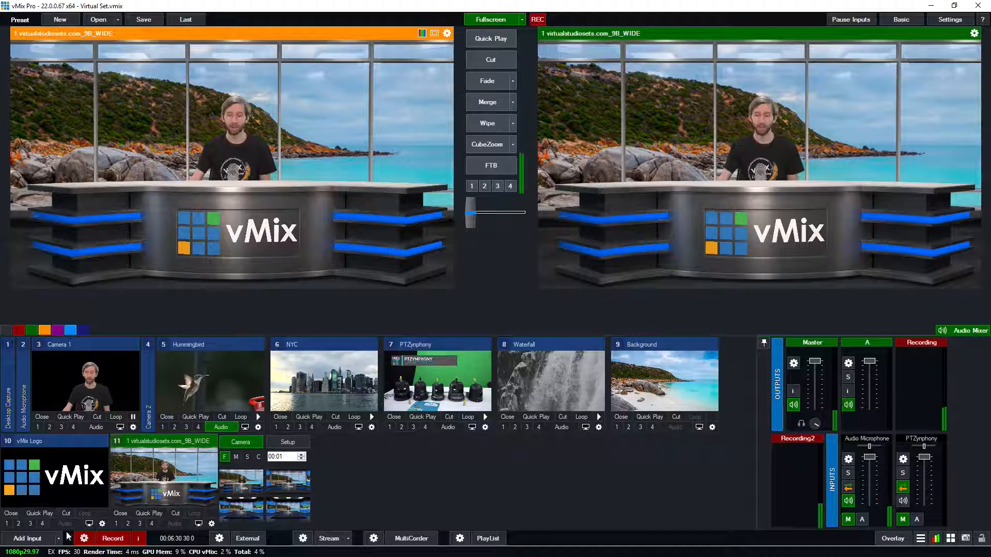
# Add the WDoubleBox-Blur virtual set as input 12.
pyautogui.click(34, 539)
pyautogui.click(250, 388)
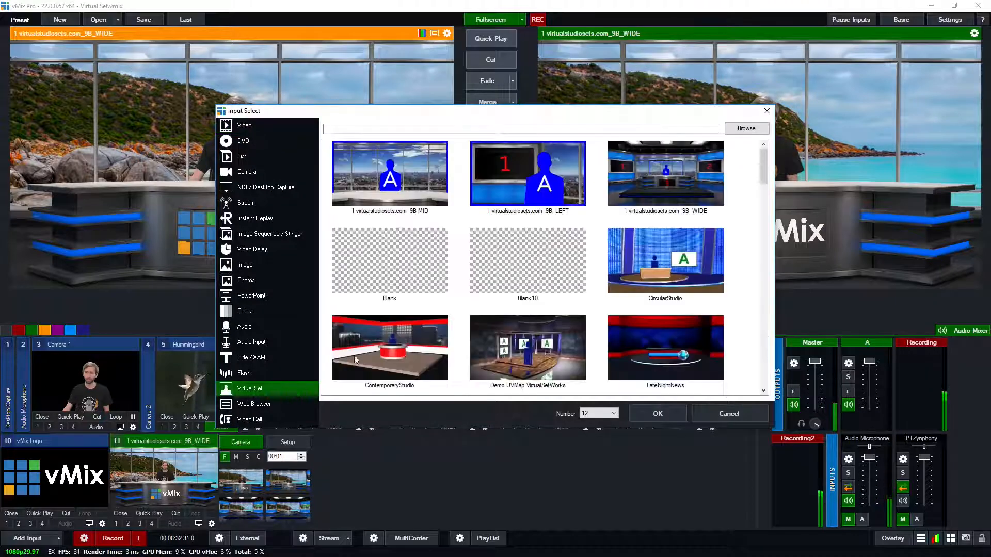
pyautogui.scroll(-2, 683, 227)
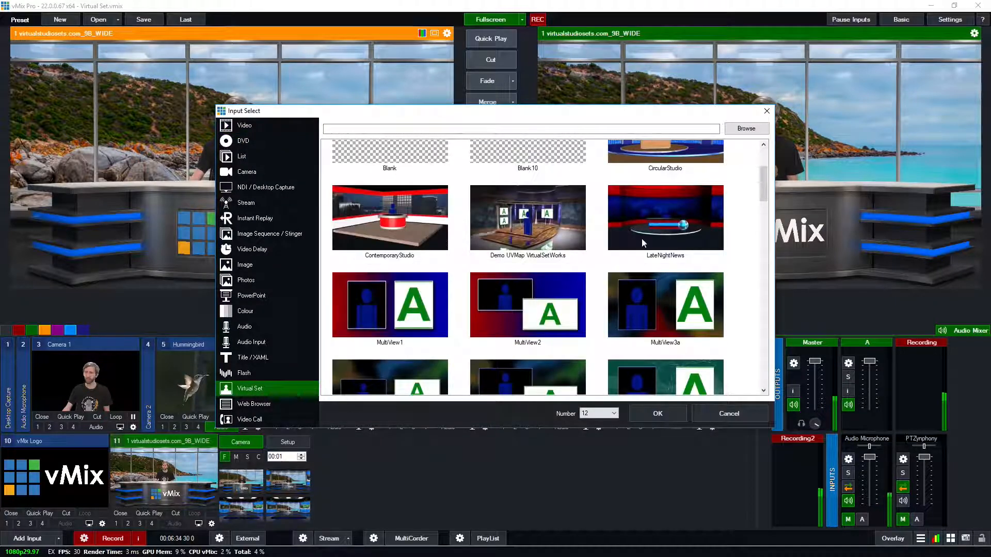
pyautogui.scroll(-4, 670, 269)
pyautogui.scroll(-6, 578, 283)
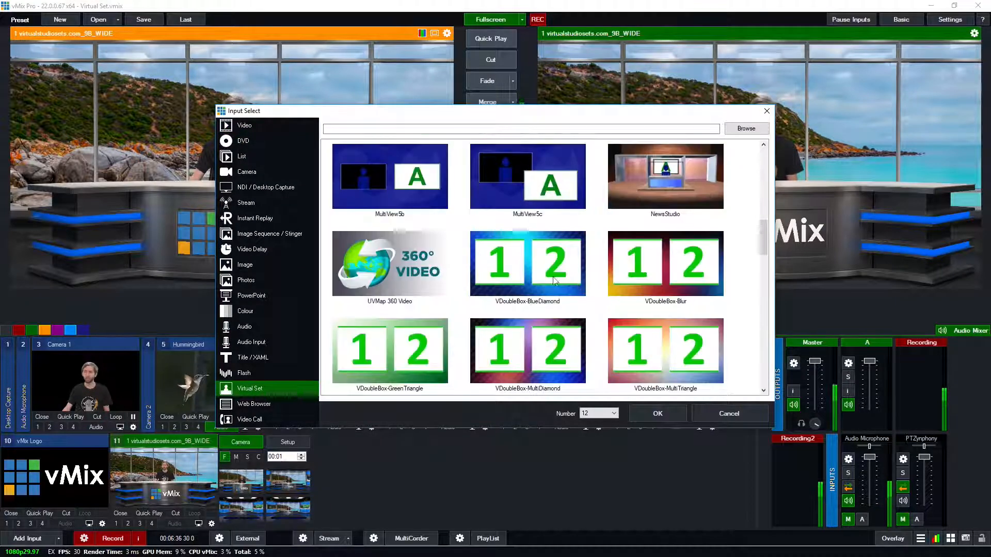
pyautogui.scroll(-5, 573, 289)
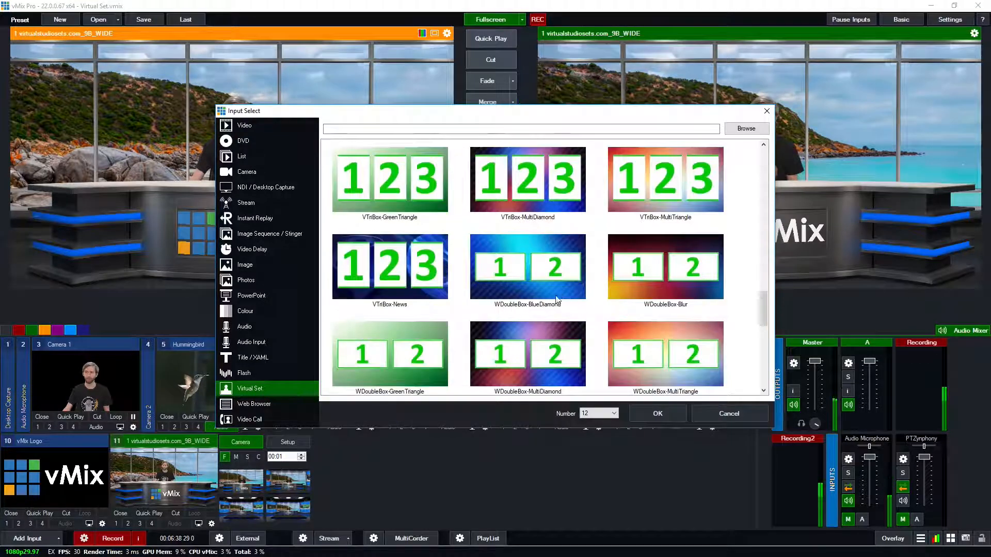
pyautogui.click(682, 273)
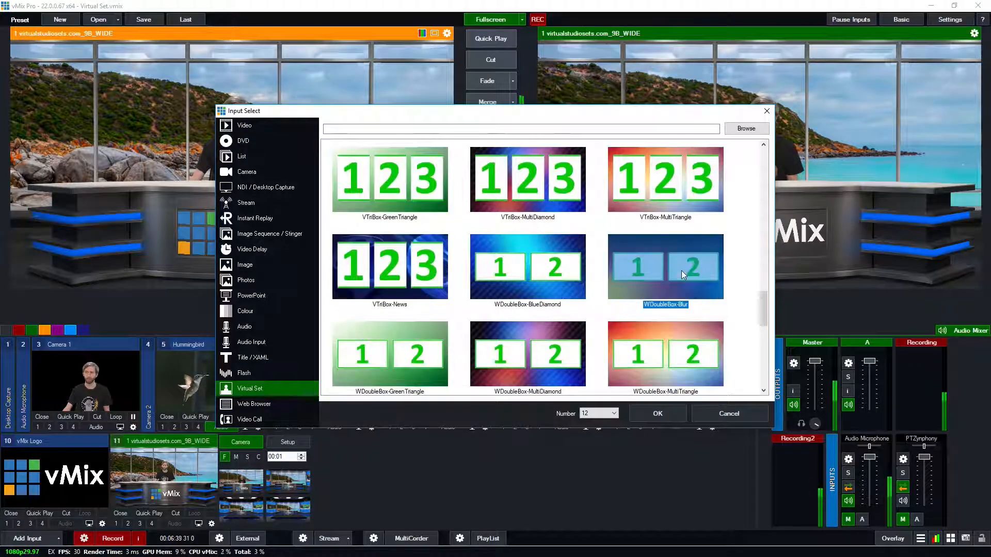
pyautogui.click(658, 413)
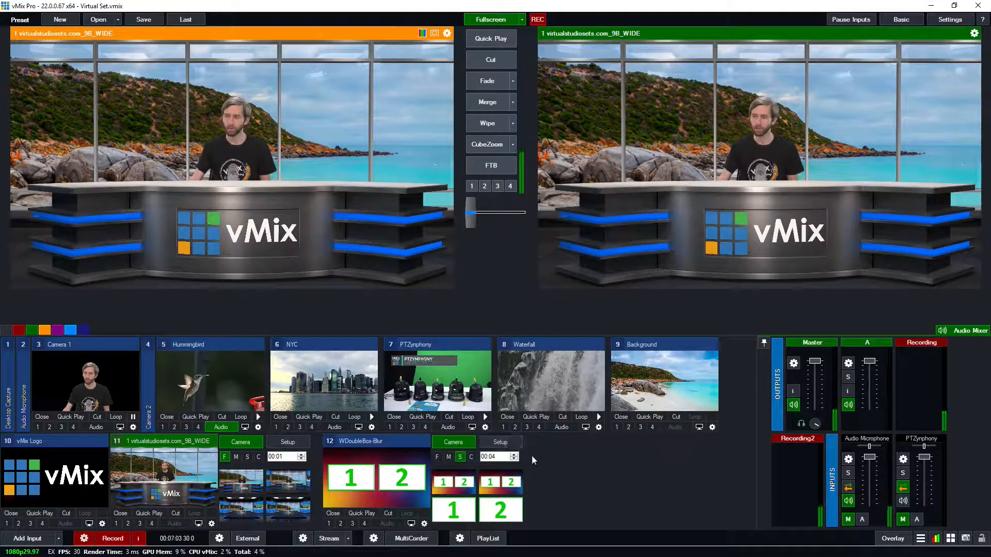
# Assign the NYC input to the Box1 layer of WDoubleBox-Blur.
pyautogui.click(512, 445)
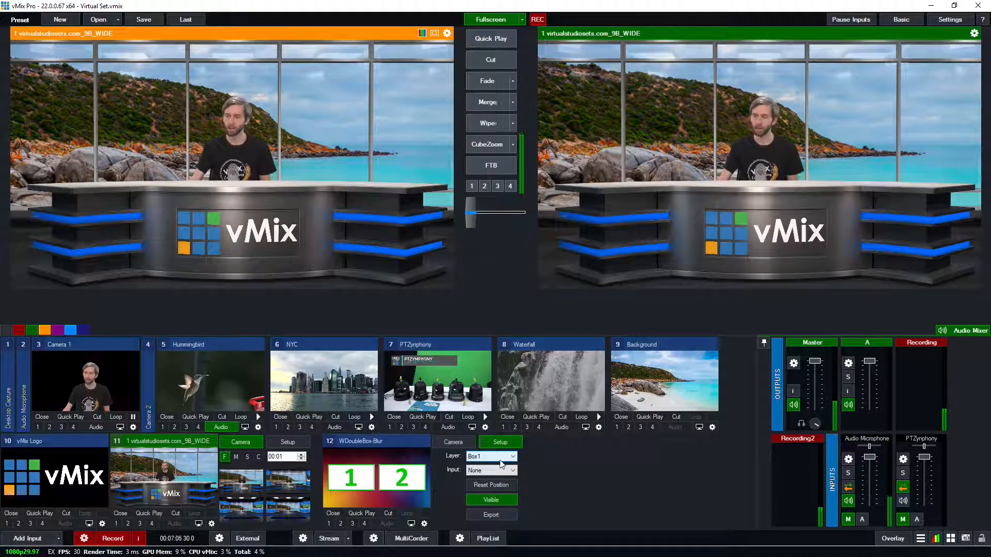
pyautogui.click(499, 458)
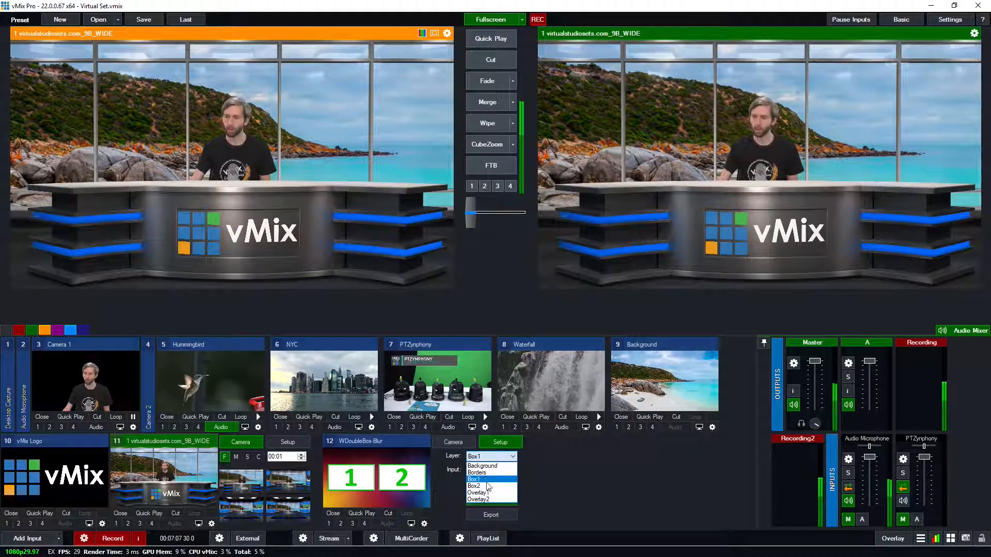
pyautogui.click(486, 472)
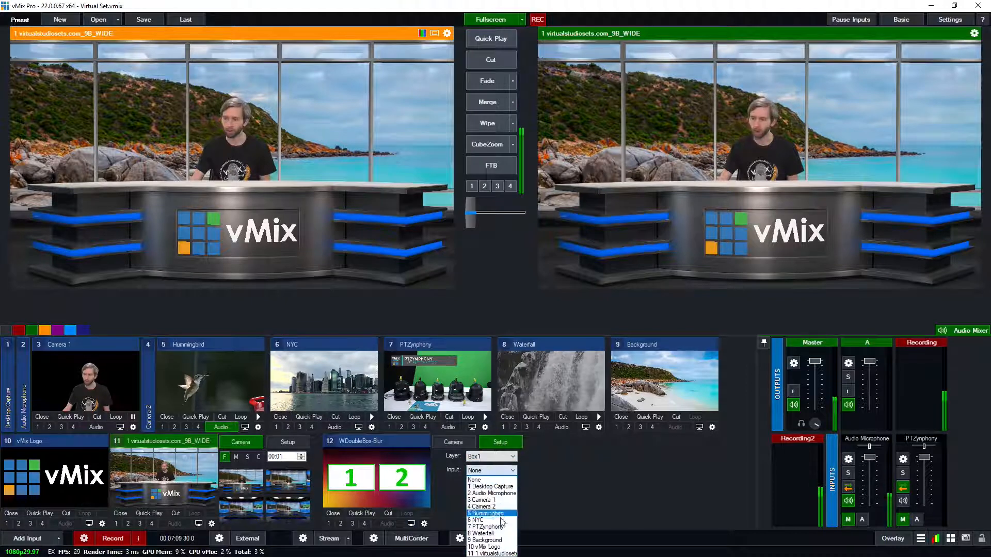
pyautogui.click(501, 524)
pyautogui.click(508, 472)
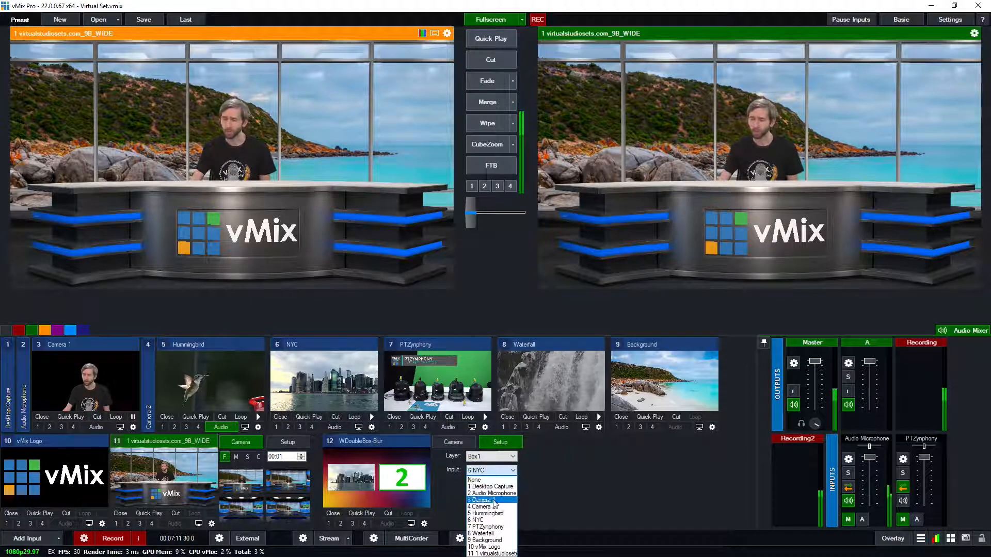
pyautogui.click(505, 522)
# Assign the PTZynphony input to the Box2 layer of WDoubleBox-Blur.
pyautogui.click(492, 456)
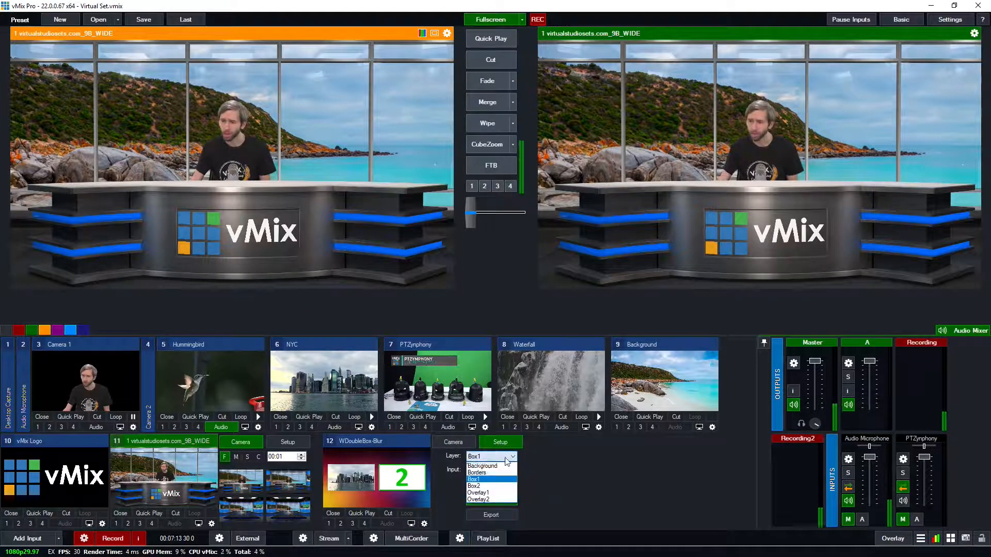
pyautogui.click(497, 472)
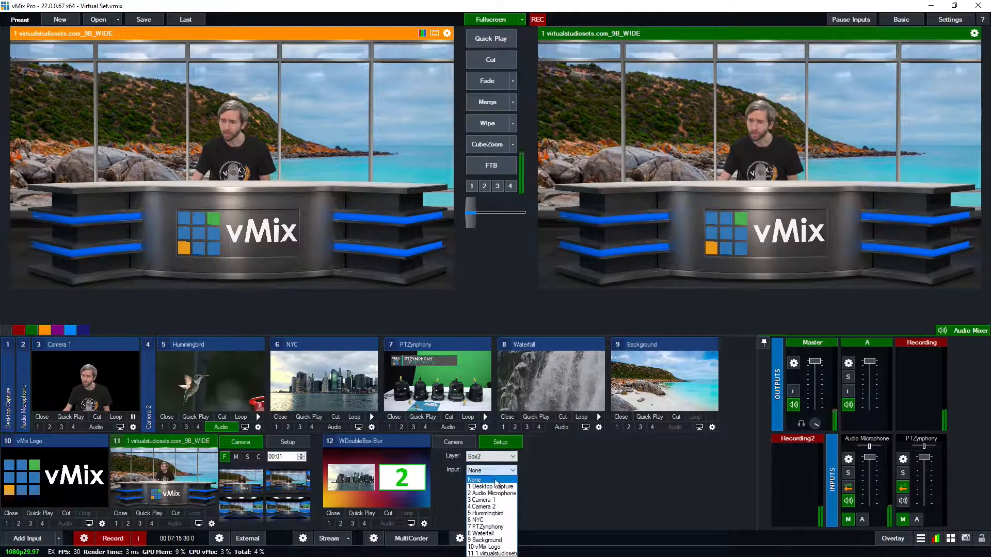
pyautogui.click(495, 528)
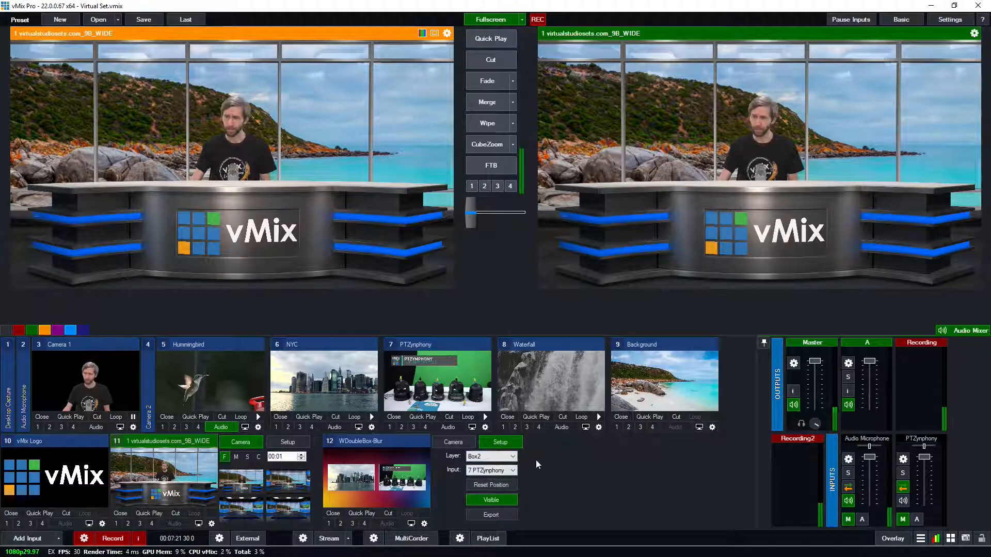
# Assign the Background input to the Background layer of WDoubleBox-Blur and load that set into the preview.
pyautogui.click(498, 456)
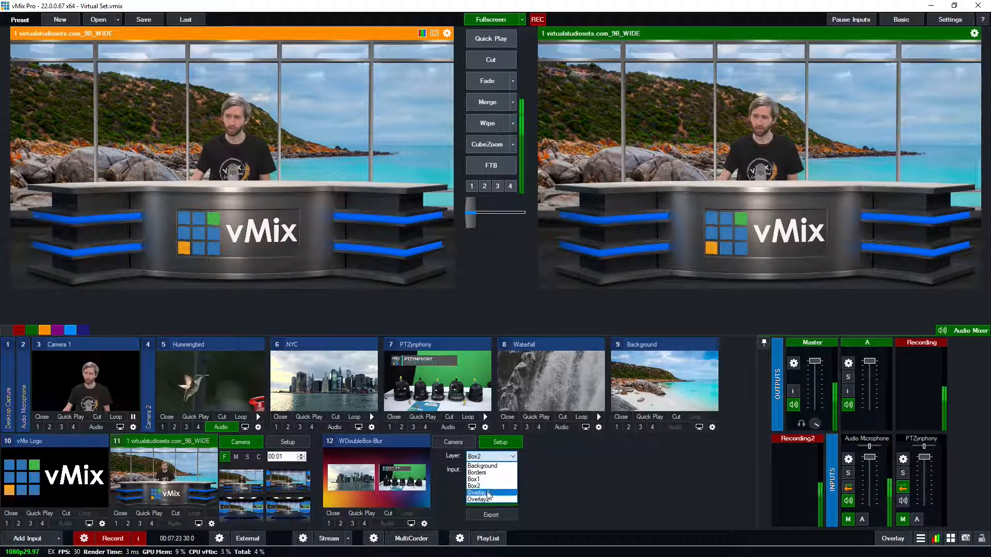
pyautogui.click(482, 466)
pyautogui.click(491, 471)
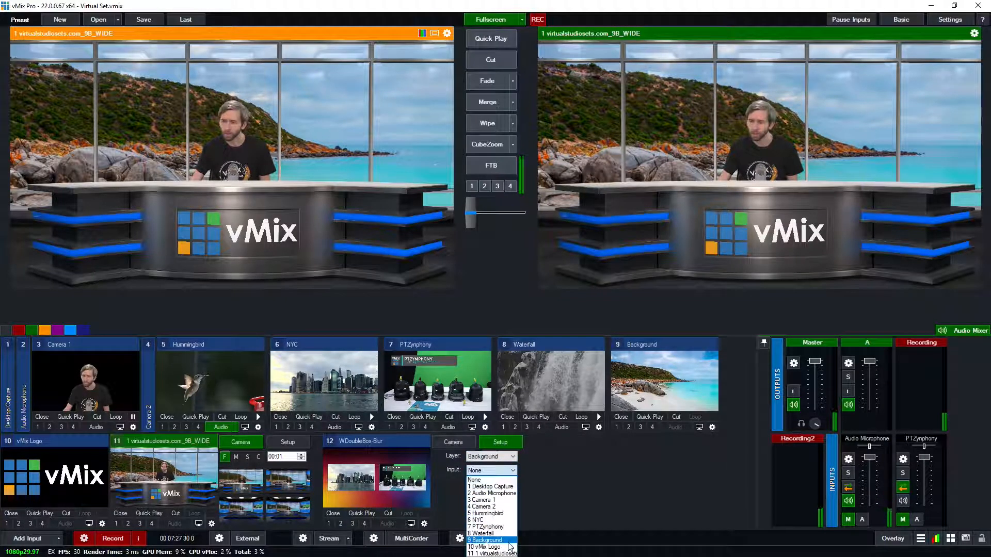
pyautogui.click(509, 541)
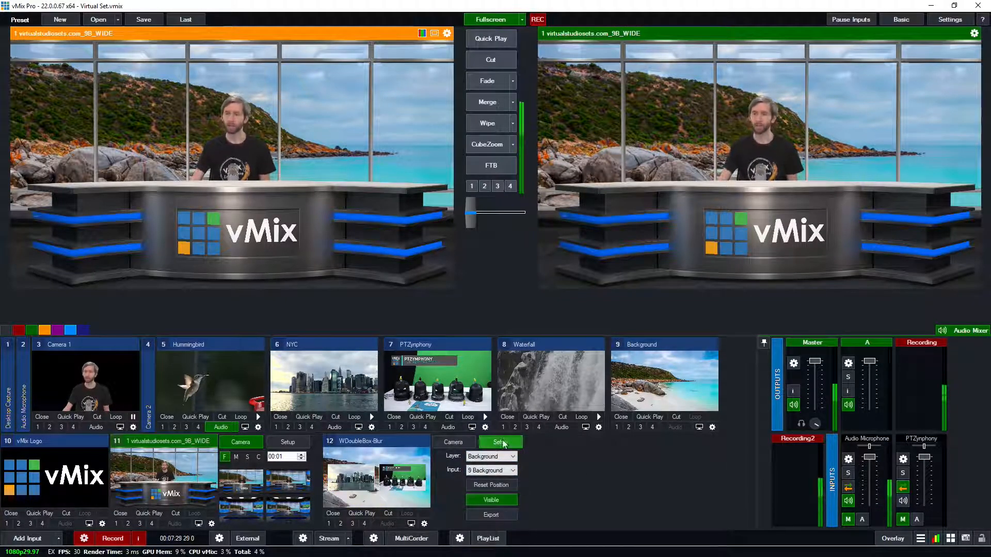
pyautogui.click(397, 472)
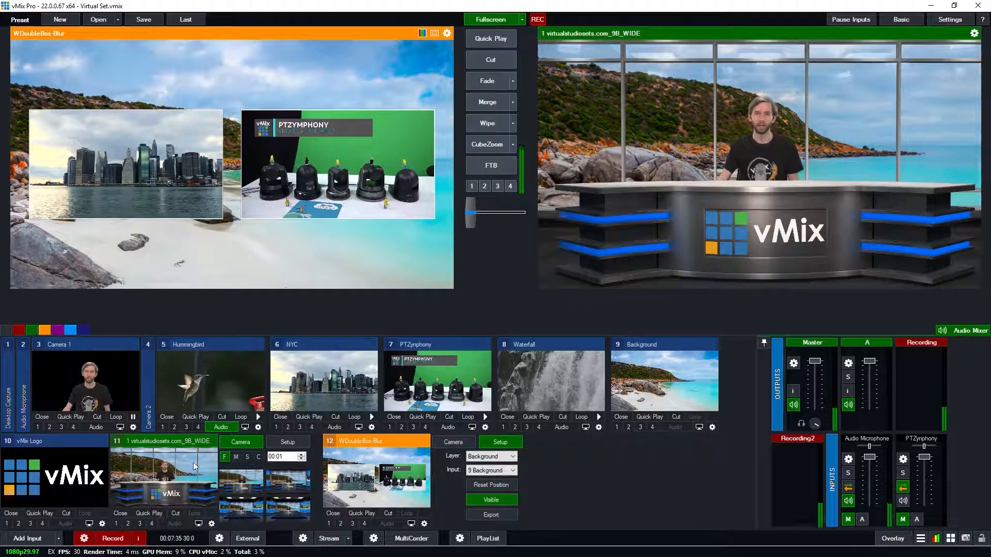
# Browse the virtual set templates available for a new input.
pyautogui.click(41, 538)
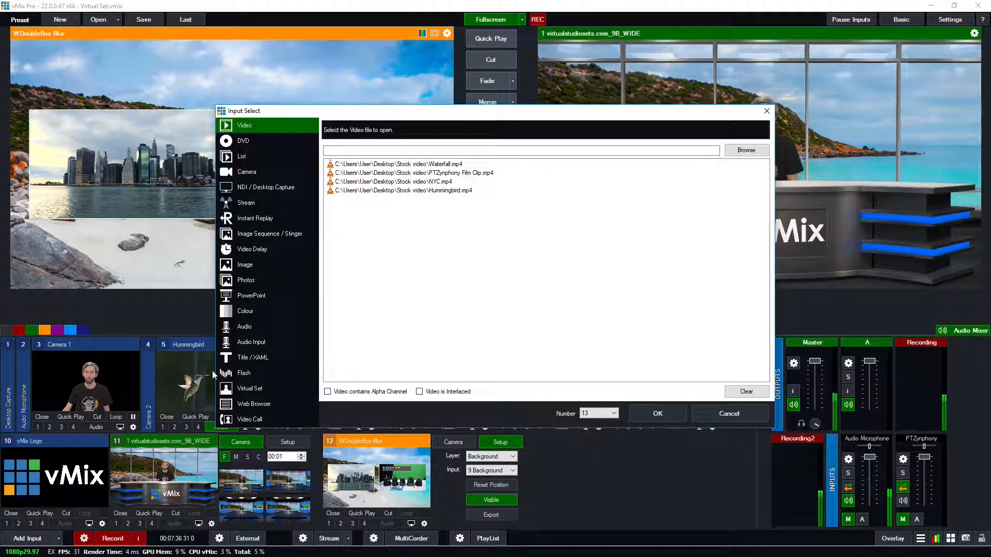
pyautogui.click(259, 392)
pyautogui.scroll(-10, 510, 315)
pyautogui.scroll(-5, 557, 313)
pyautogui.click(722, 416)
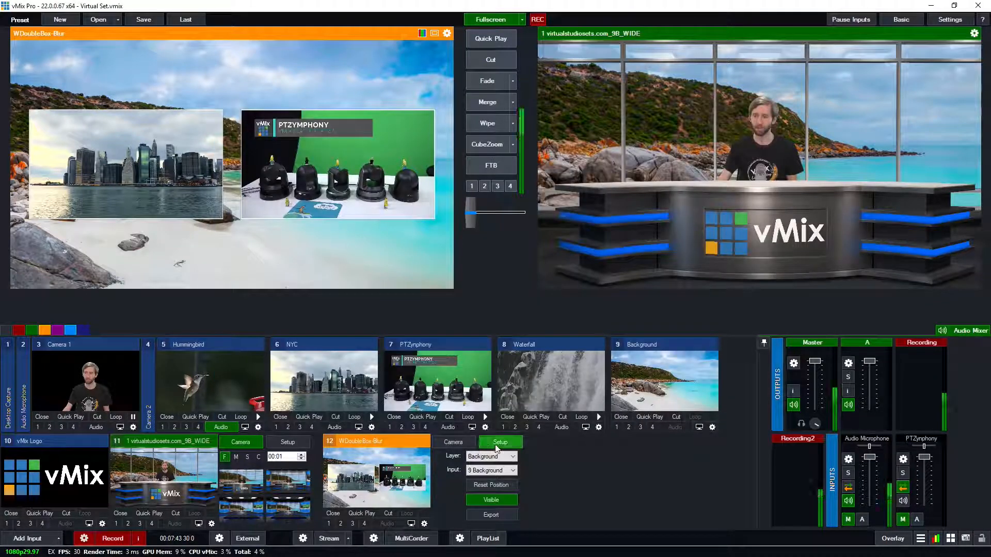
# Move the WDoubleBox-Blur camera to the PTZynphony close-up, set its movement to F, and return it to the first two-box view.
pyautogui.click(453, 444)
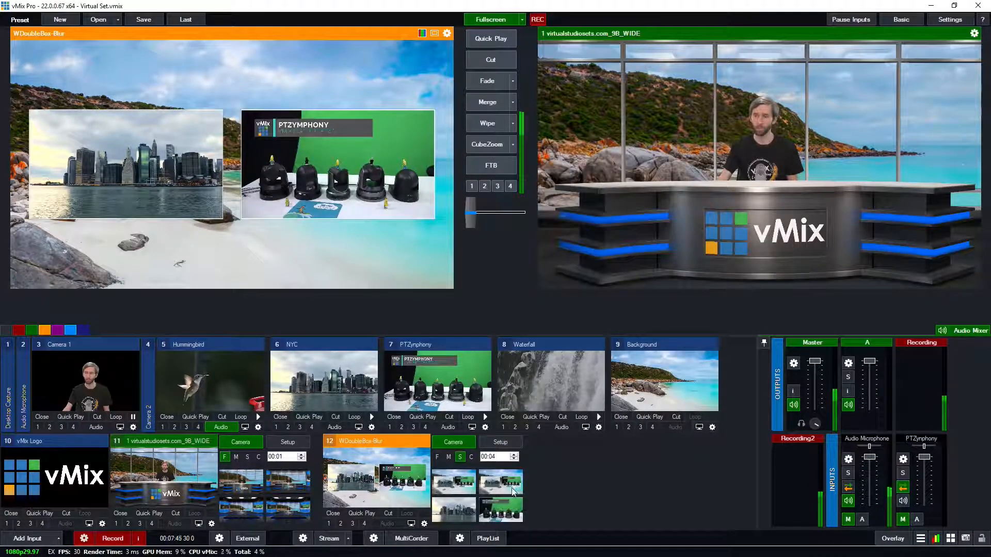
pyautogui.click(498, 508)
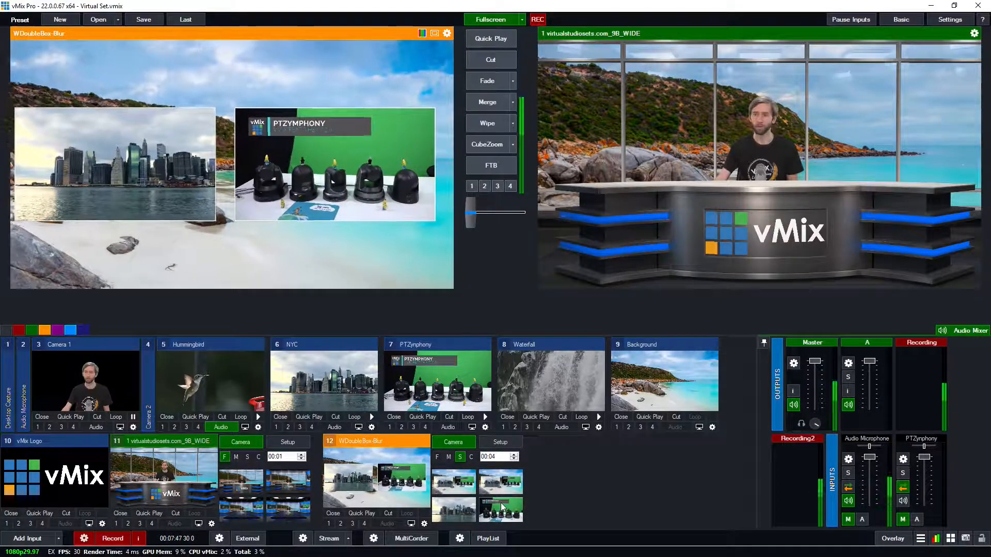
pyautogui.click(437, 458)
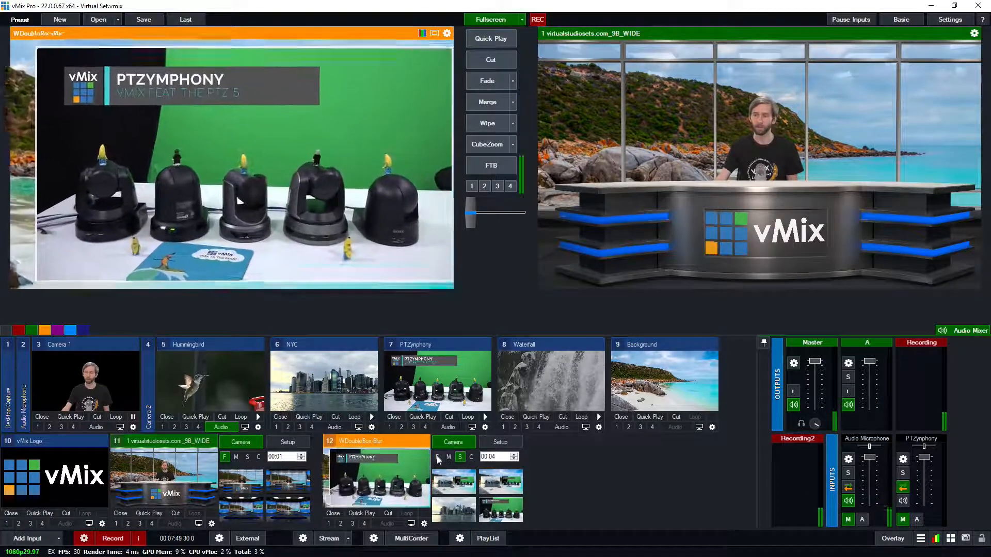
pyautogui.click(465, 492)
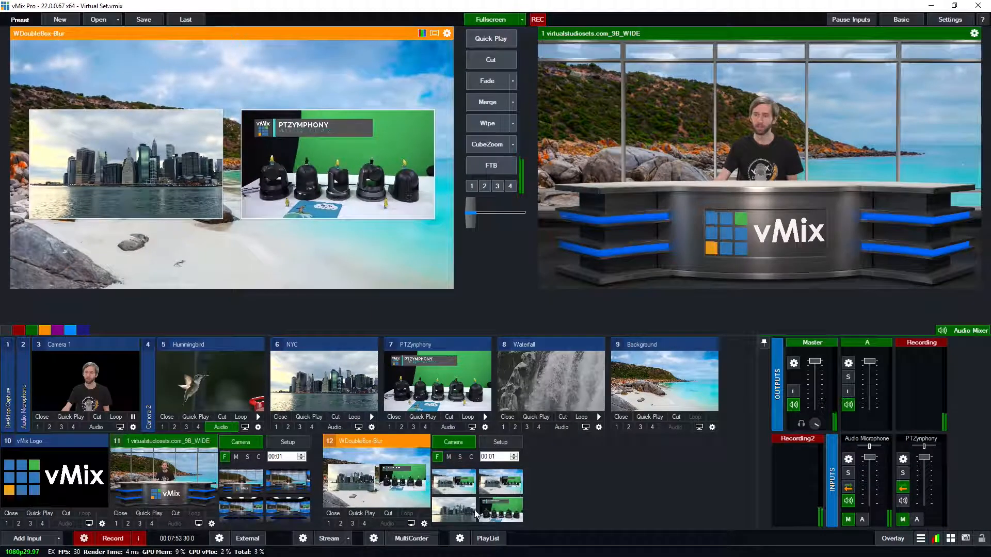
# Cycle the WDoubleBox-Blur camera through its close-up and two-box preset views and remove that virtual set input.
pyautogui.click(468, 511)
pyautogui.click(473, 487)
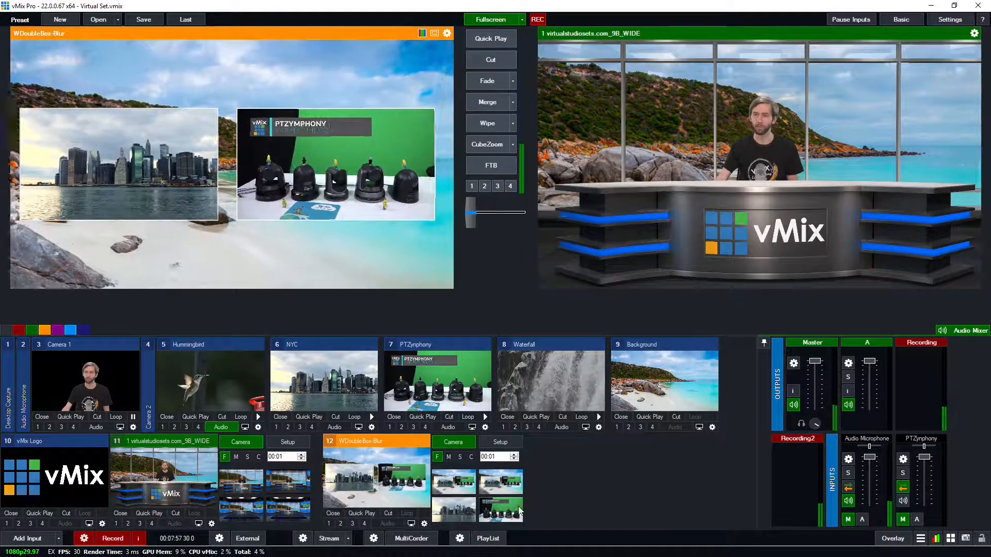
pyautogui.click(518, 510)
pyautogui.click(461, 487)
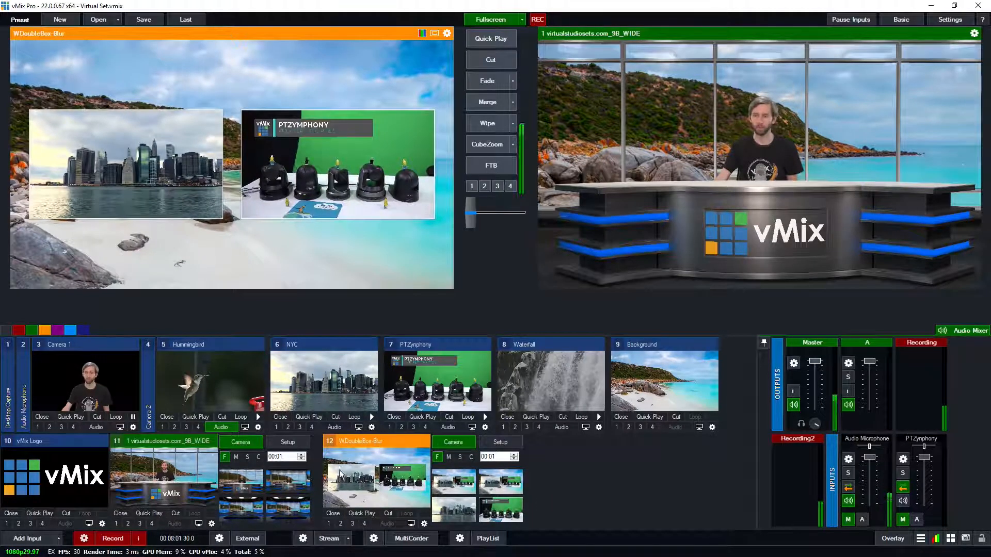
pyautogui.click(333, 514)
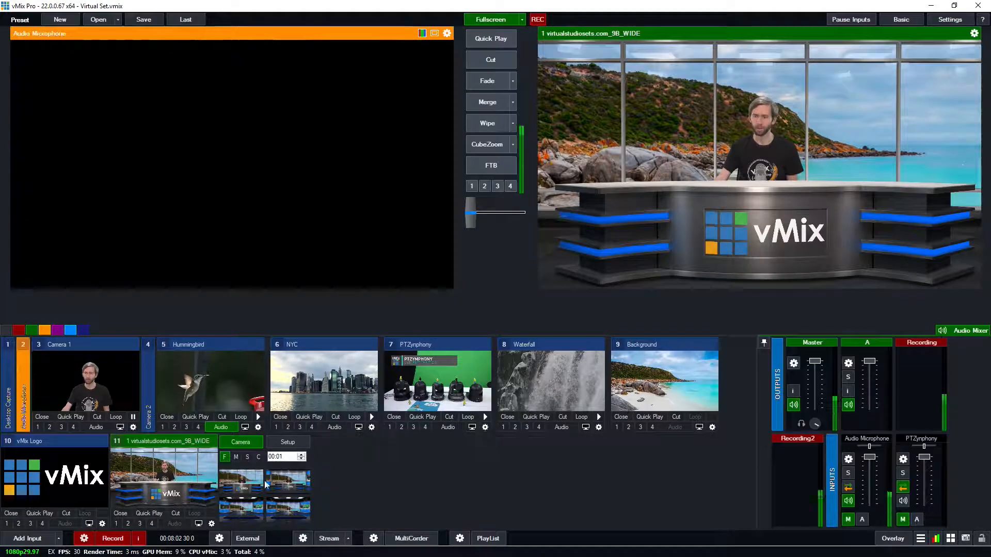
# Add the Blank virtual set as input 12.
pyautogui.click(26, 539)
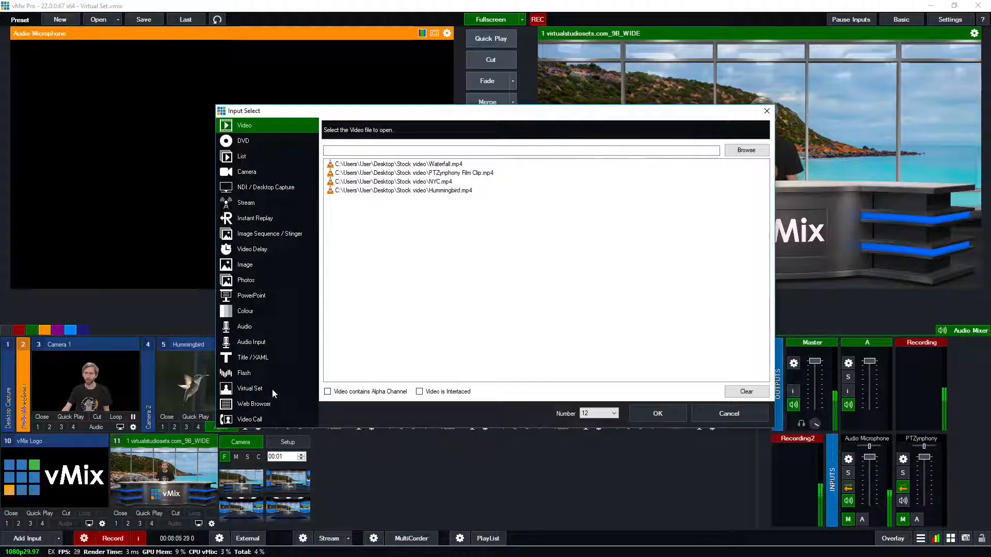
pyautogui.click(268, 390)
pyautogui.click(388, 260)
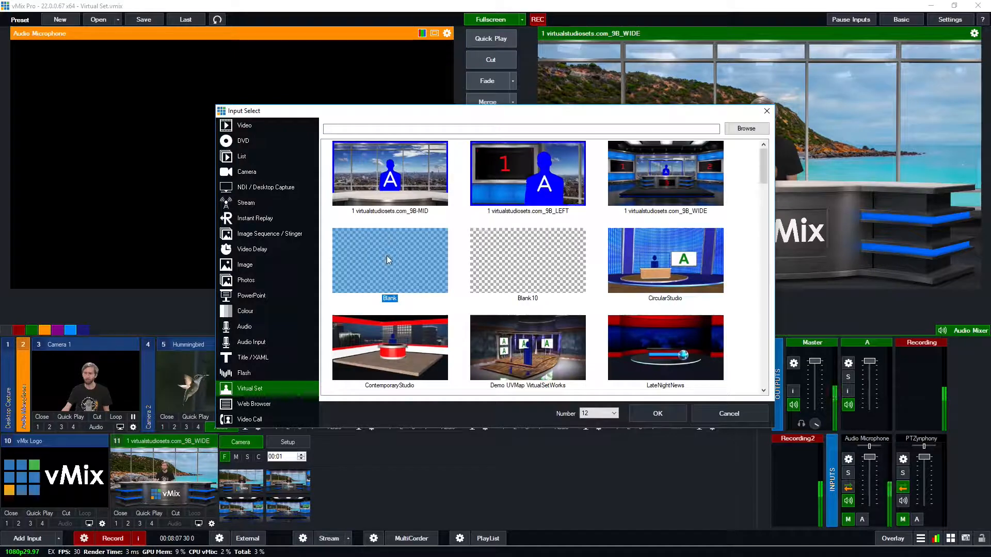
pyautogui.click(657, 413)
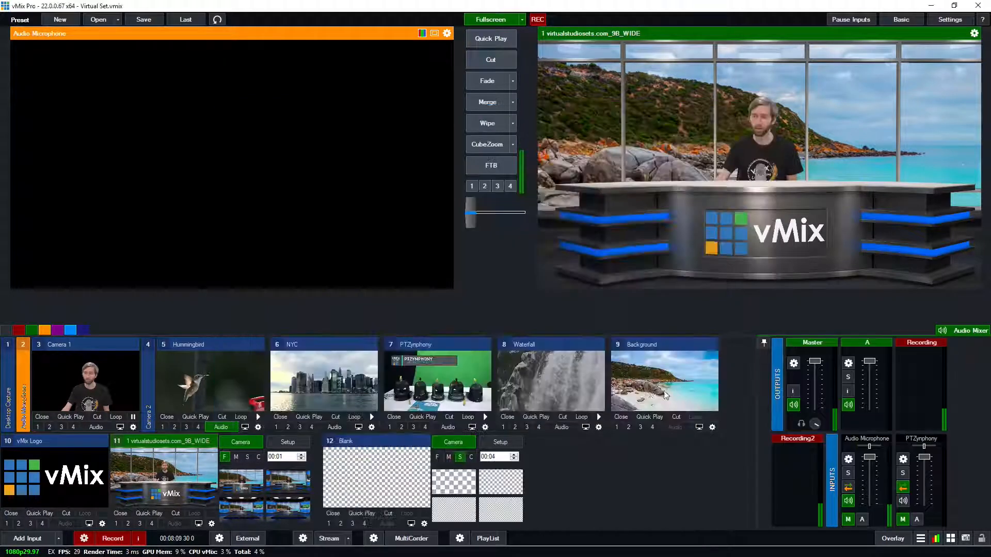
# Assign the Background input to the Background layer of the Blank set and load the set into the preview.
pyautogui.click(499, 444)
pyautogui.click(494, 471)
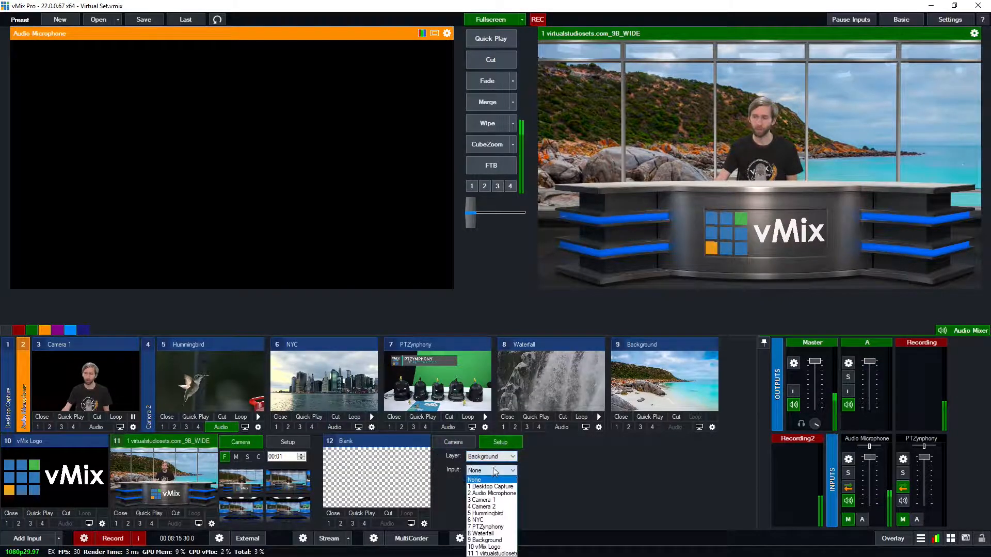
pyautogui.click(487, 541)
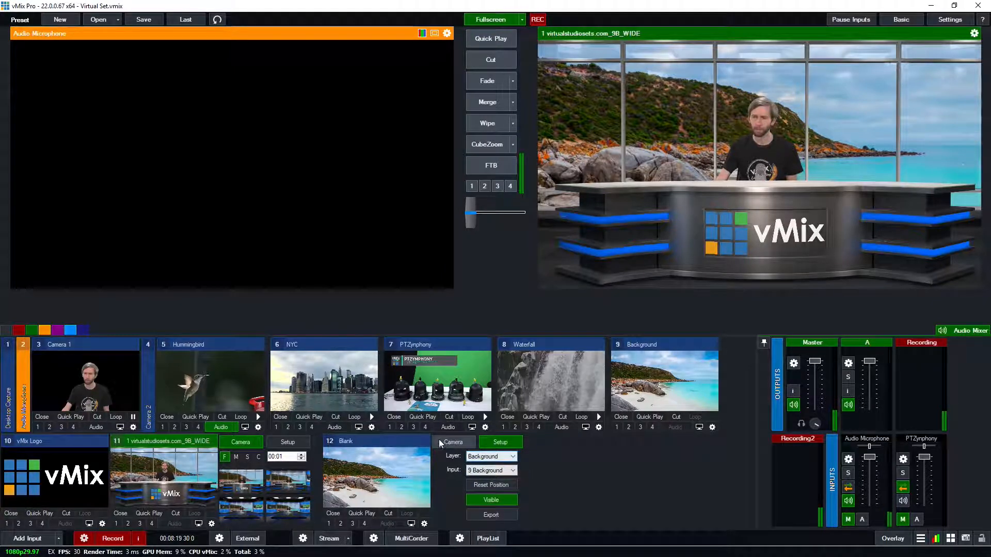
pyautogui.click(404, 466)
# Assign the Camera 1 input to Layer1 of the Blank set.
pyautogui.click(491, 456)
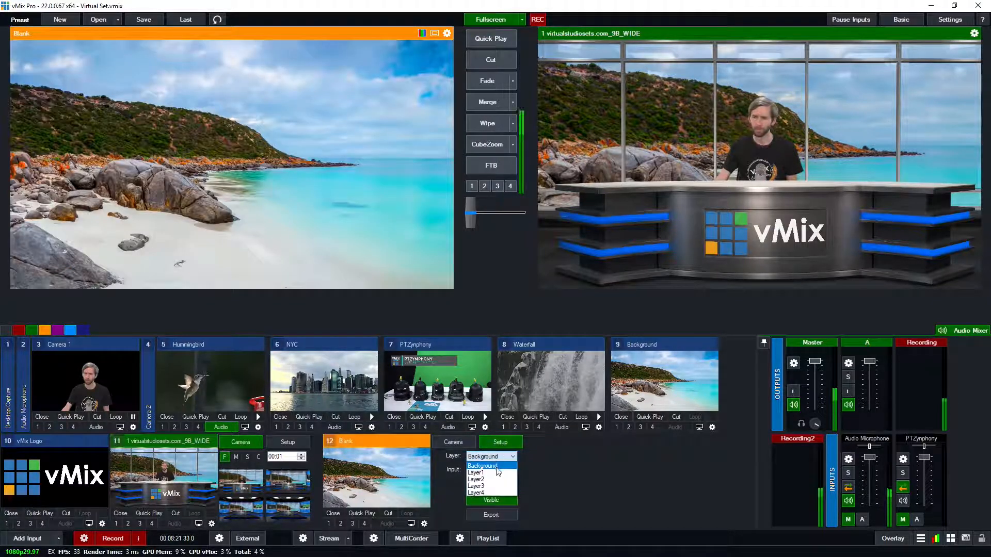
pyautogui.click(498, 473)
pyautogui.click(499, 470)
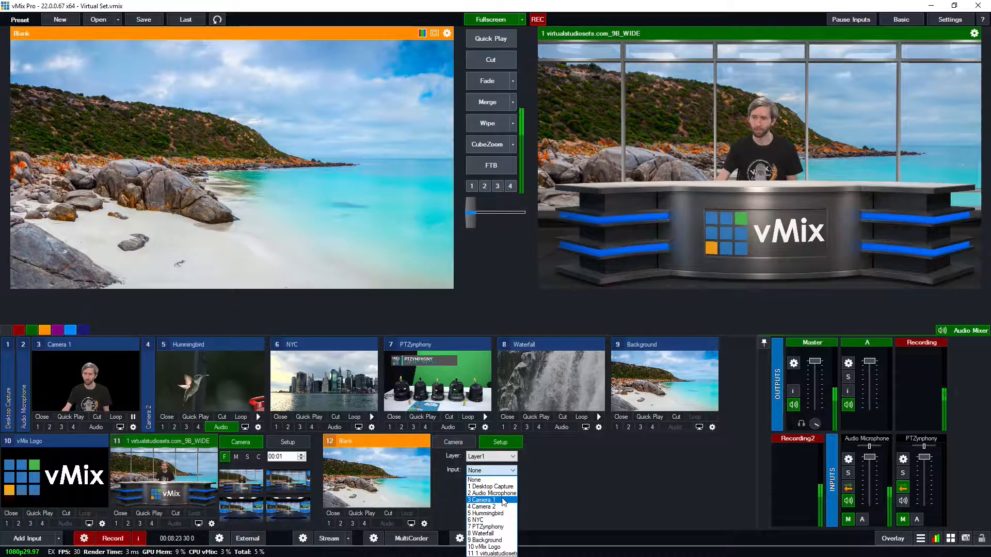
pyautogui.click(485, 498)
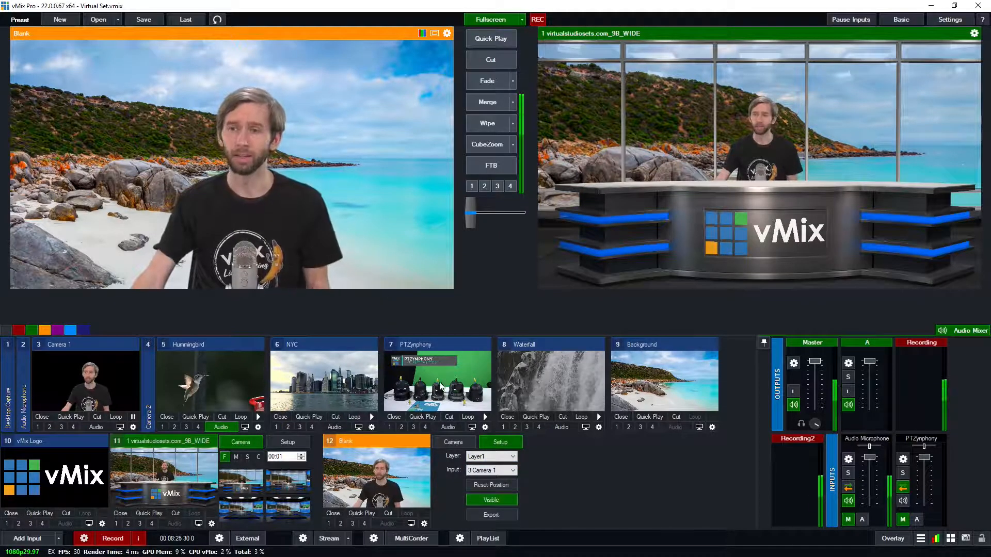
# Assign the PTZynphony input to Layer3 of the Blank set, shrinking it into the upper-right corner of the picture.
pyautogui.click(479, 457)
pyautogui.click(500, 486)
pyautogui.click(508, 471)
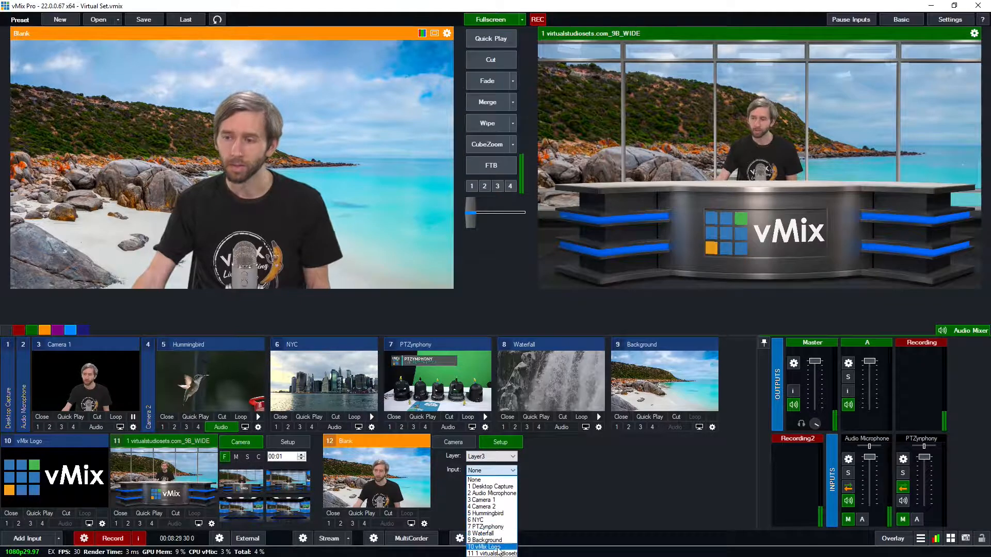
pyautogui.click(490, 526)
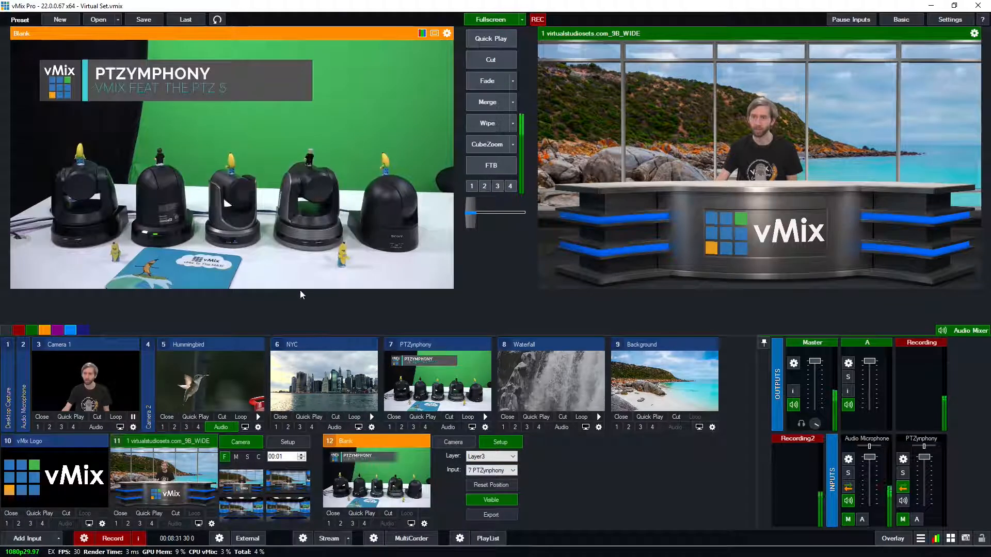
pyautogui.scroll(-6, 382, 472)
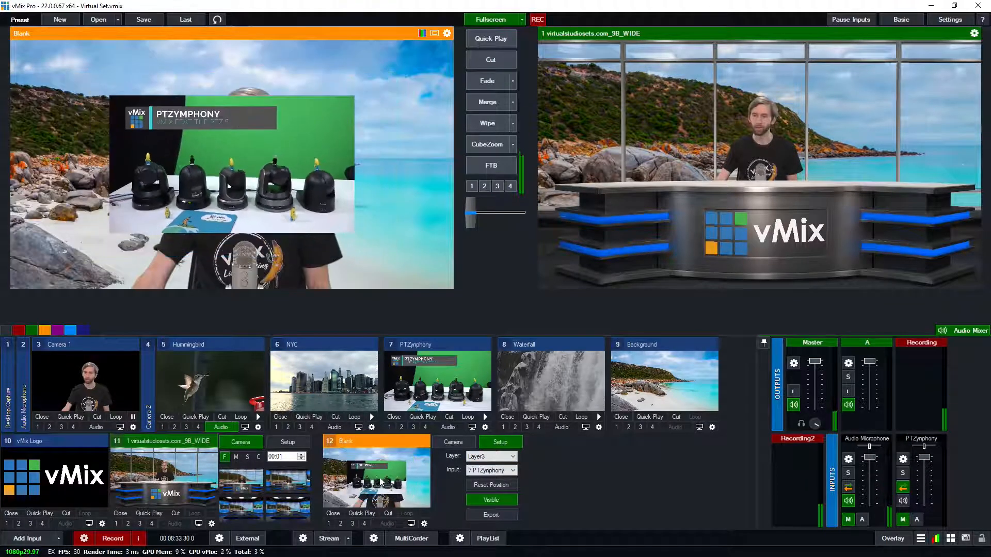
pyautogui.moveTo(377, 481); pyautogui.dragTo(406, 465)
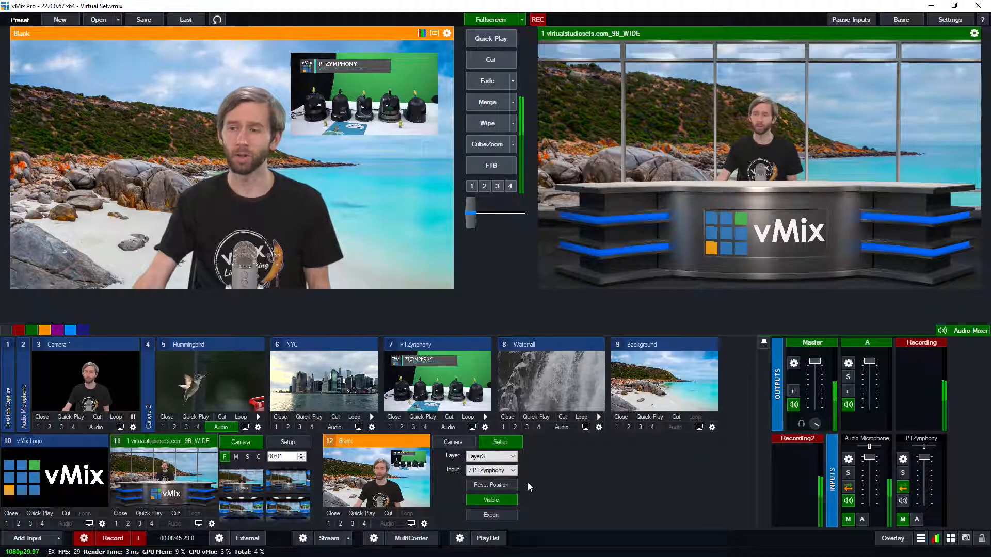
# Toggle the visibility of the Blank set's Layer3 off and on twice.
pyautogui.click(499, 503)
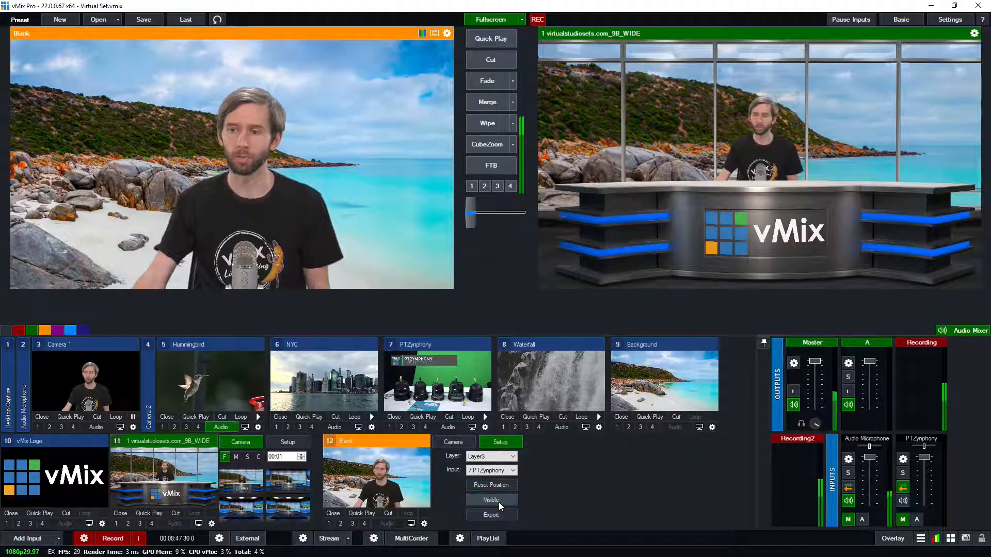
pyautogui.click(498, 503)
pyautogui.click(500, 502)
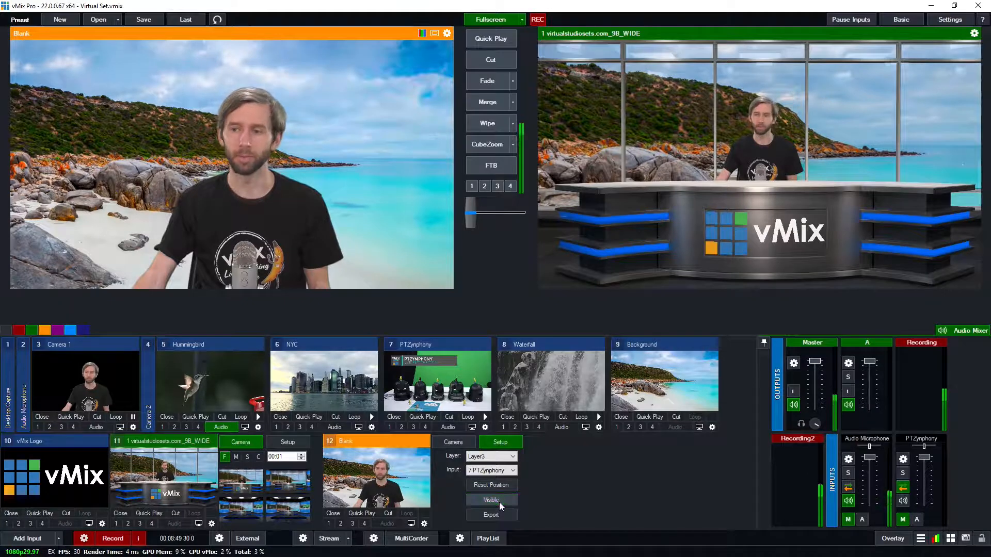
pyautogui.click(500, 503)
# Reset the position of the Blank set's Layer3 and start exporting the set.
pyautogui.click(497, 485)
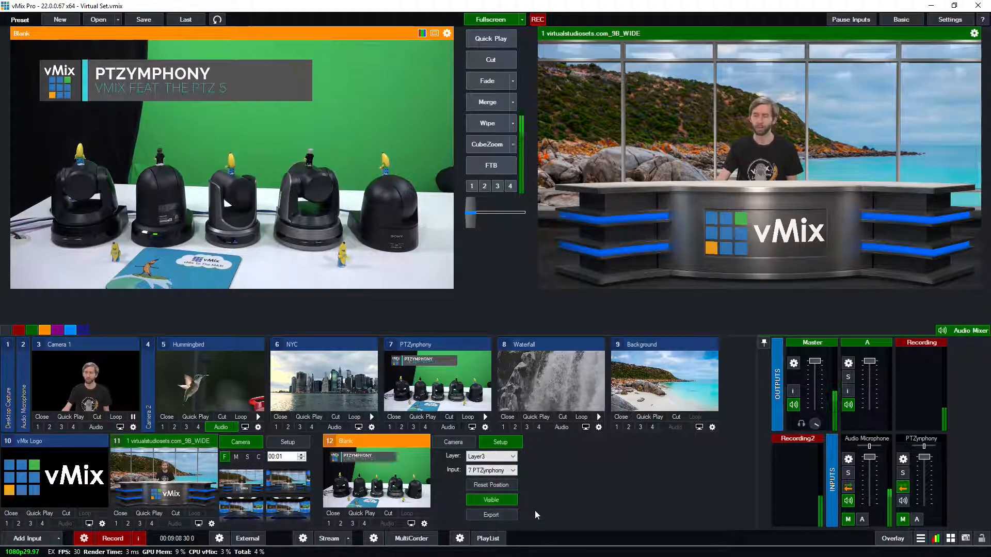
pyautogui.click(506, 516)
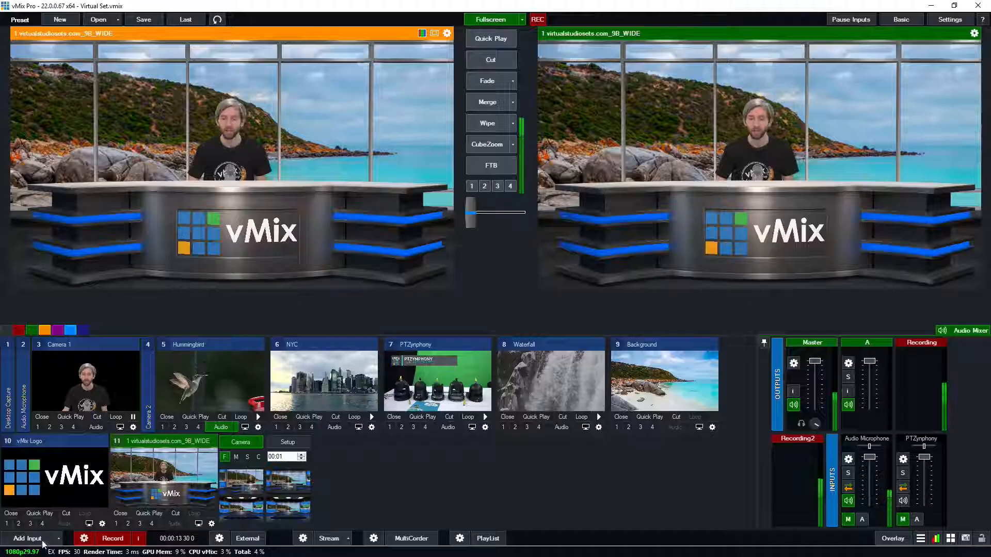
# Add the Blank10 virtual set as input 12.
pyautogui.click(44, 544)
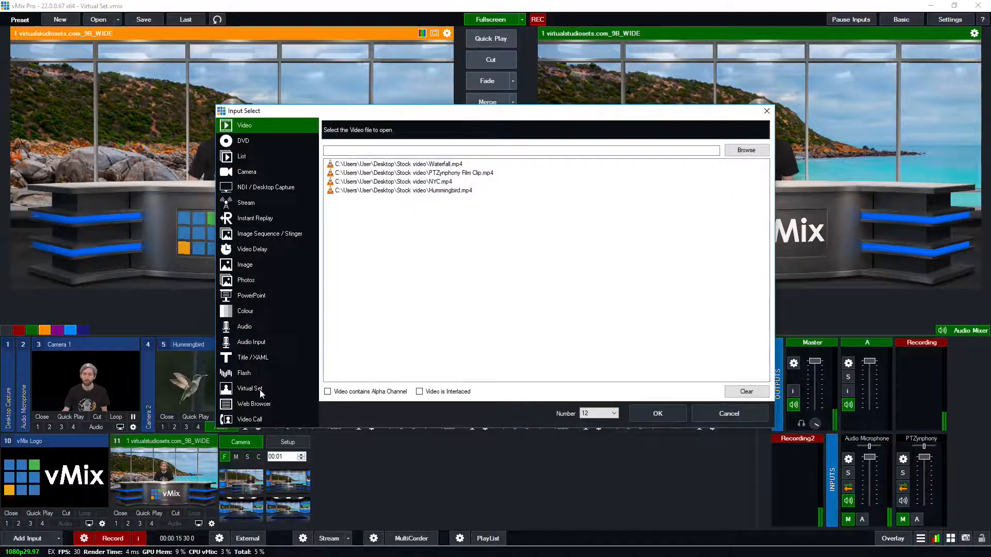
pyautogui.click(259, 389)
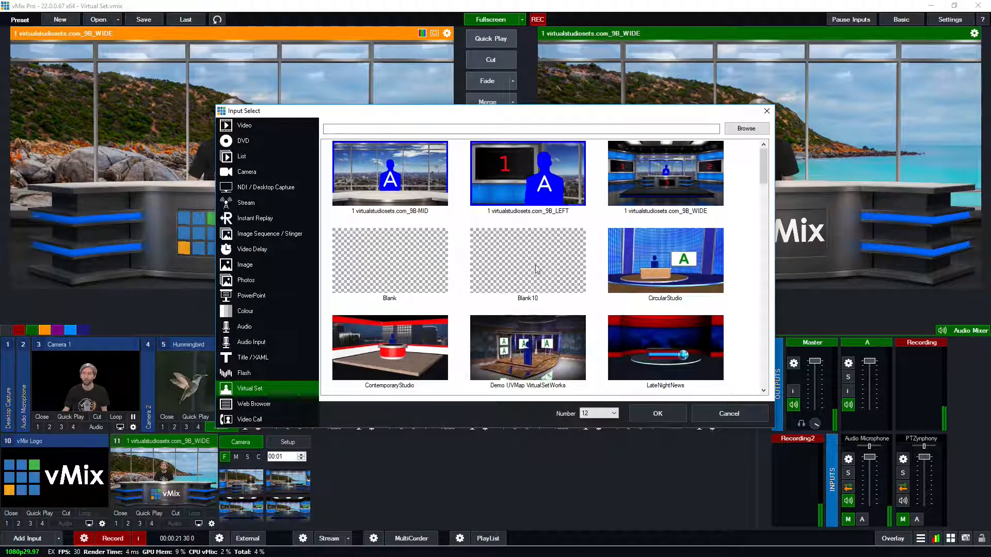
pyautogui.click(520, 276)
pyautogui.click(670, 416)
# Assign the Waterfall input to Layer5 of the Blank10 set.
pyautogui.click(500, 443)
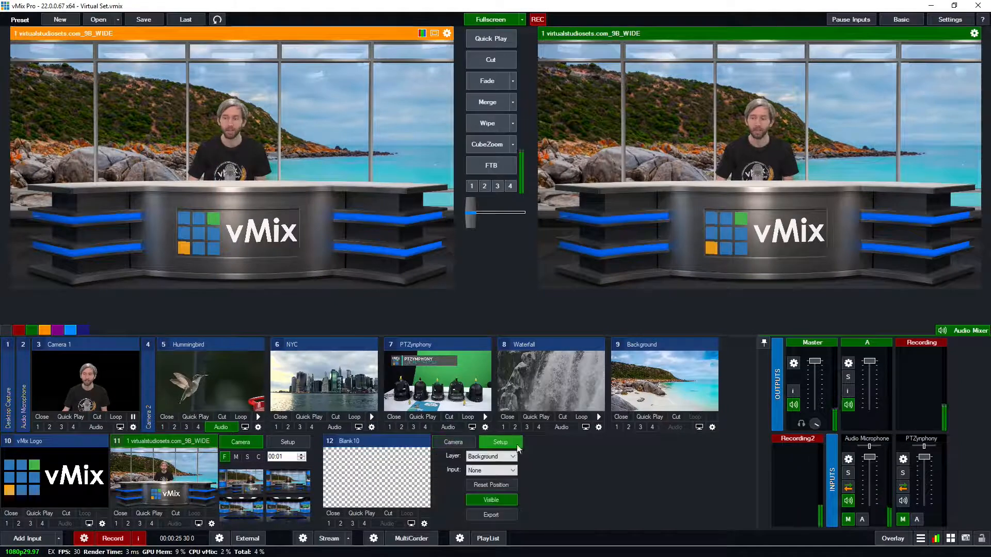
pyautogui.click(504, 457)
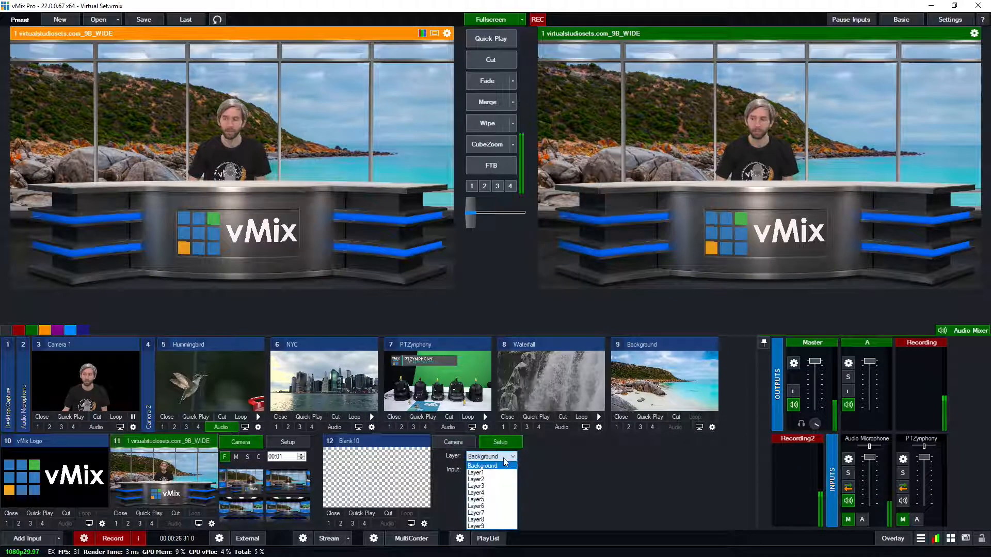
pyautogui.click(501, 499)
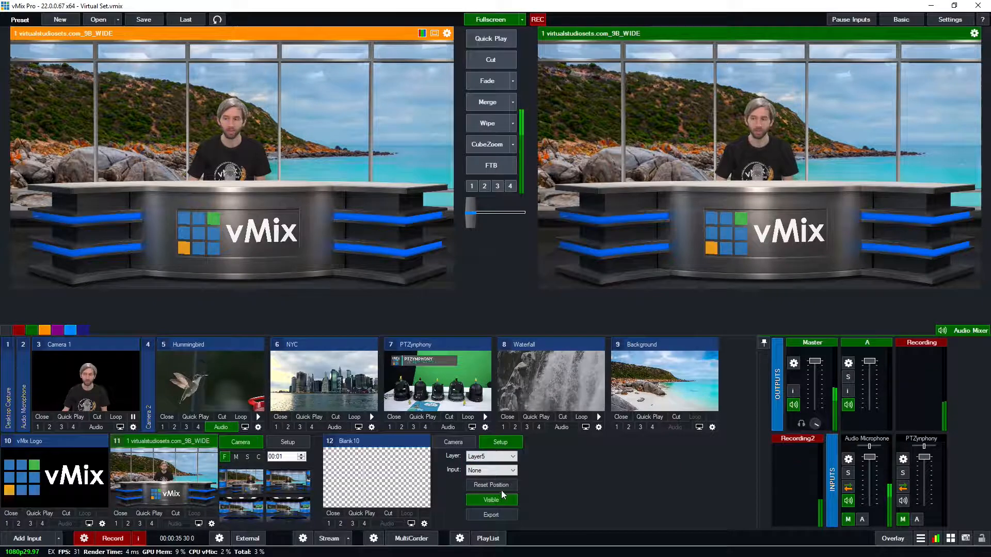
pyautogui.click(501, 470)
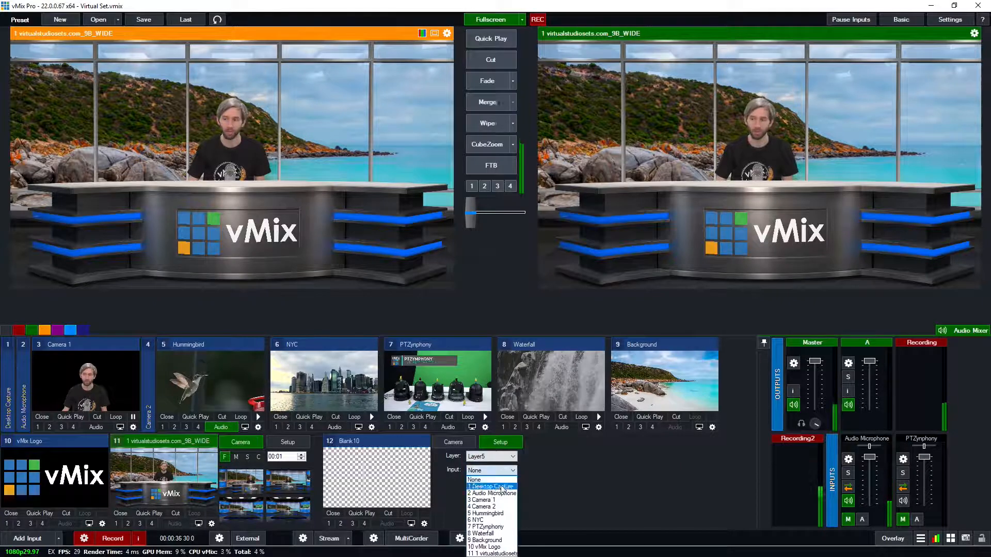
pyautogui.click(485, 533)
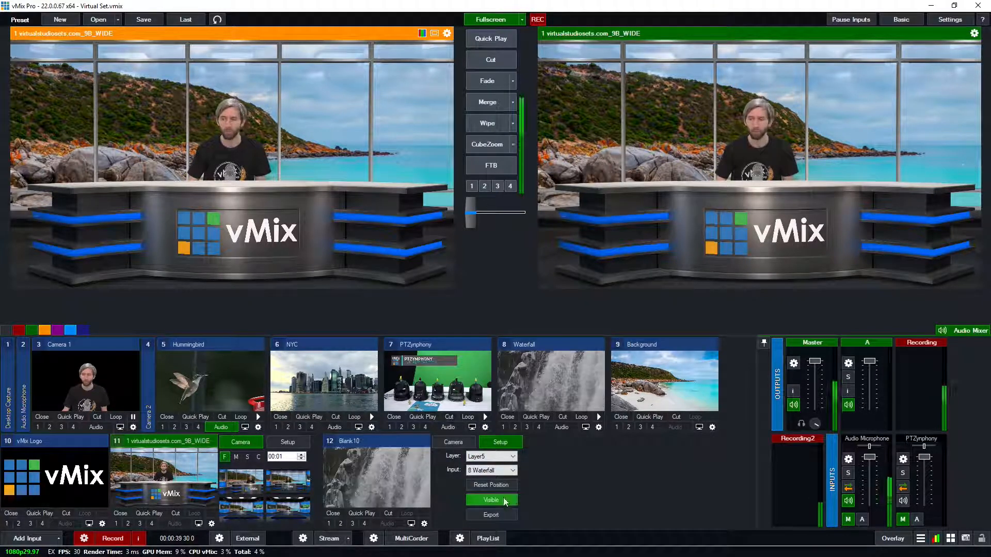
# Reduce the Waterfall overlay of Blank10 to about 0.29 zoom and shift it toward the upper left of the frame.
pyautogui.click(424, 524)
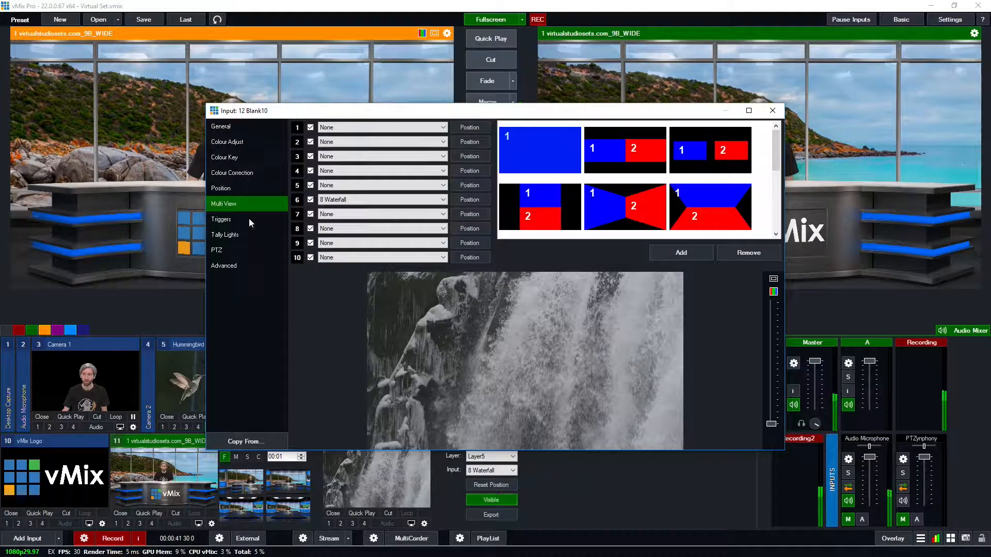
pyautogui.click(469, 201)
pyautogui.scroll(-5, 507, 361)
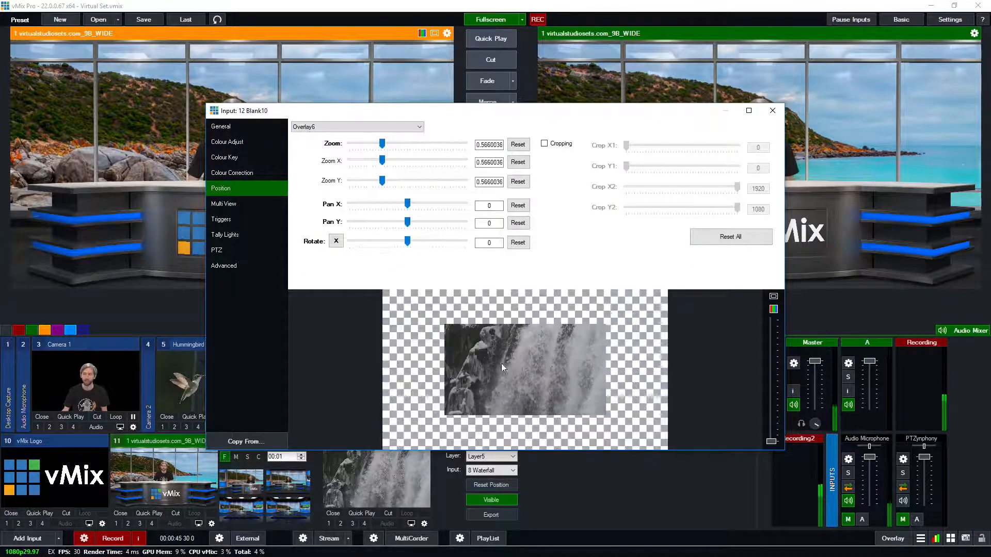
pyautogui.moveTo(517, 368); pyautogui.dragTo(497, 357)
pyautogui.scroll(-3, 497, 357)
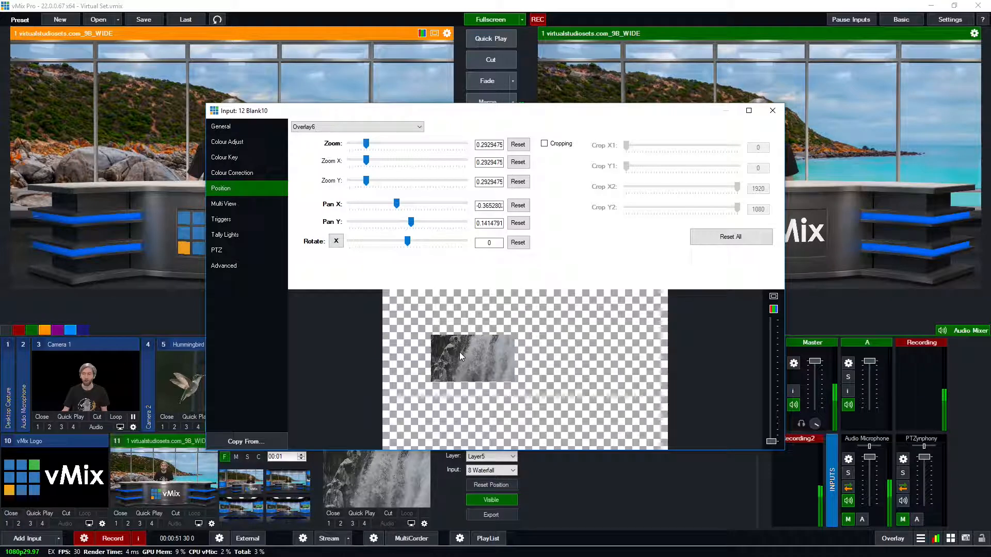
pyautogui.moveTo(459, 352); pyautogui.dragTo(450, 345)
pyautogui.moveTo(409, 241); pyautogui.dragTo(417, 222)
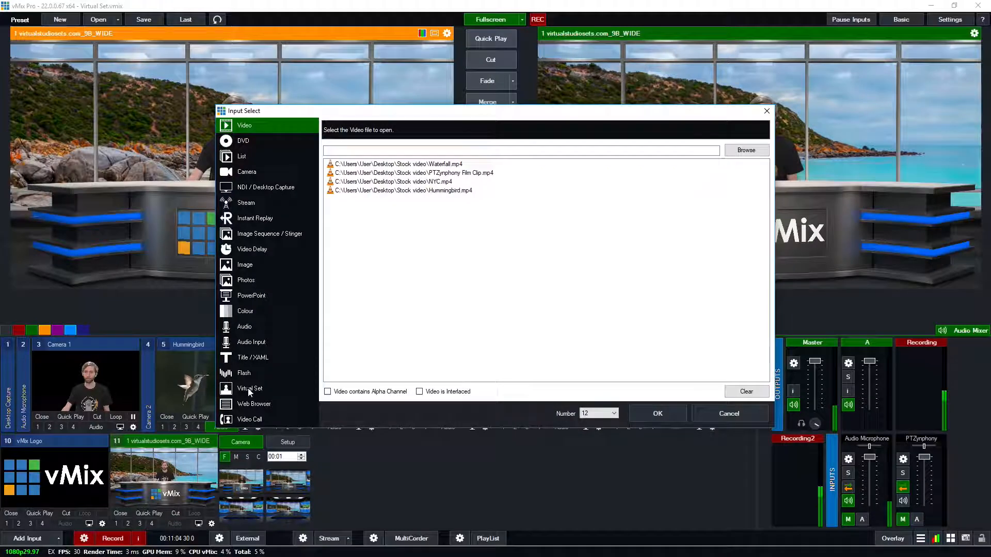
# Add the UVMap 360 Video virtual set as input 12.
pyautogui.scroll(-5, 383, 338)
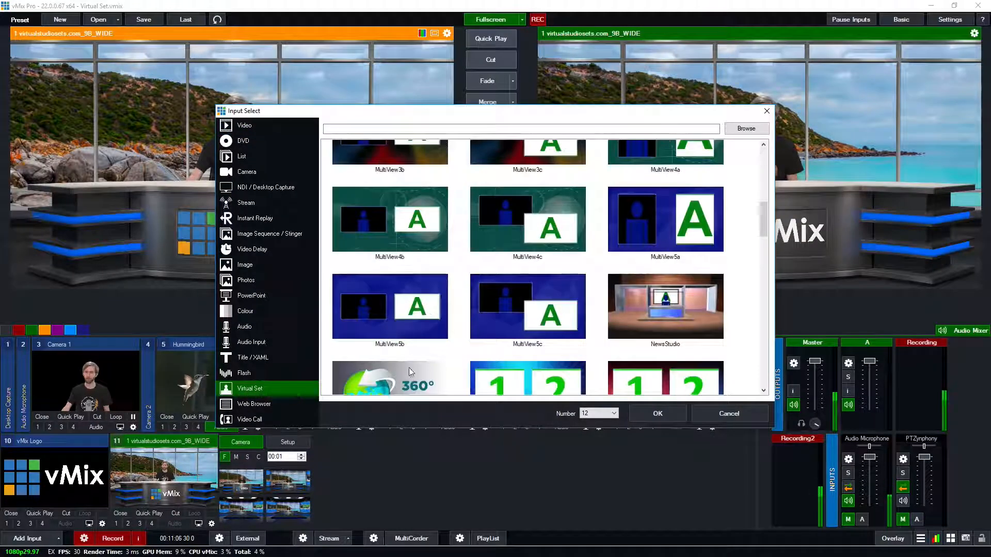
pyautogui.click(411, 372)
pyautogui.scroll(-7, 415, 337)
pyautogui.scroll(3, 490, 338)
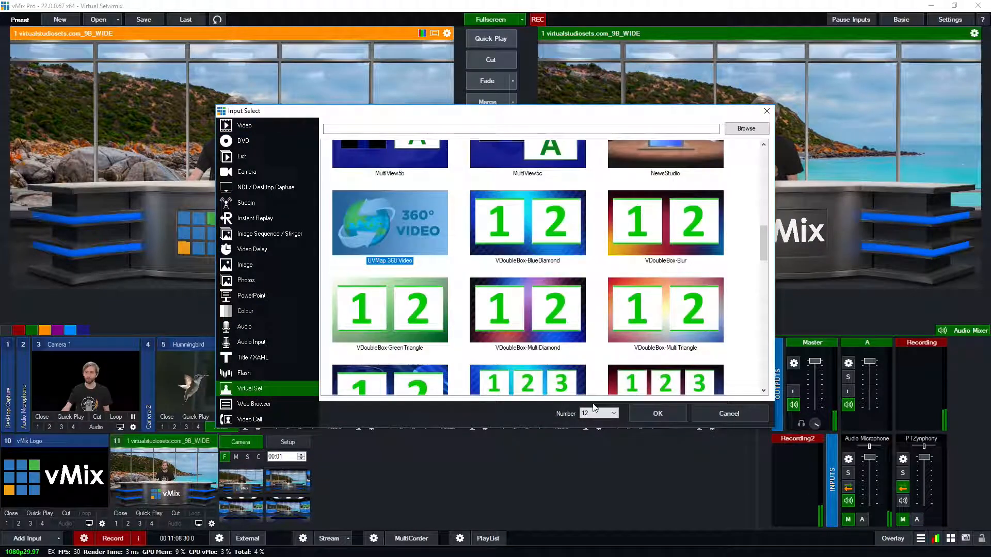
pyautogui.click(658, 414)
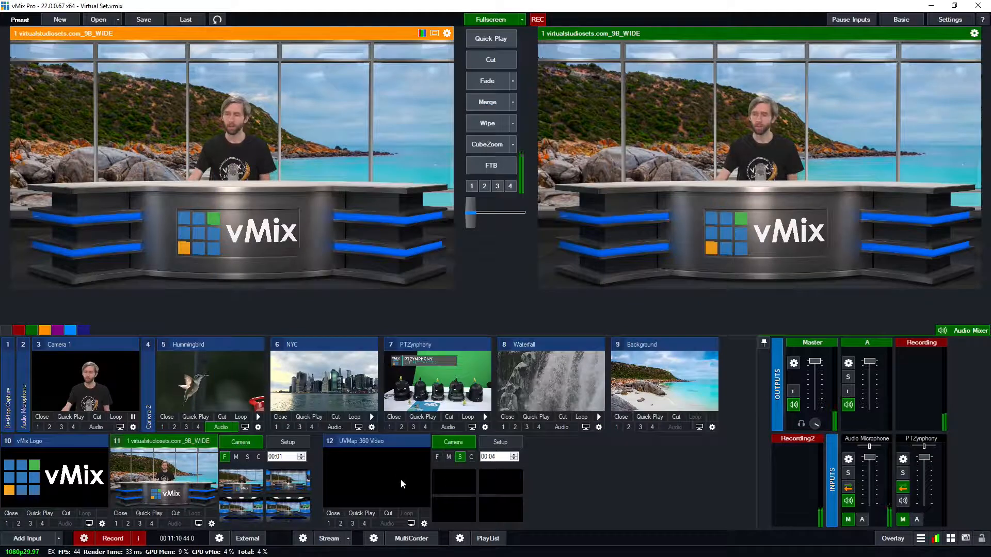
# Open the layer setup of the UVMap 360 Video set and choose its Camera360 layer.
pyautogui.click(500, 442)
pyautogui.click(493, 457)
pyautogui.click(493, 466)
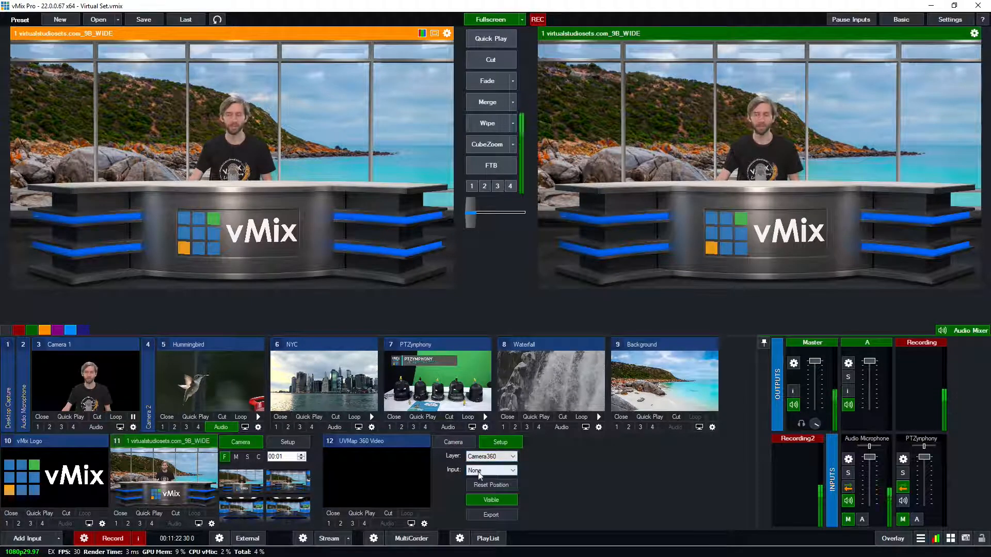
pyautogui.click(484, 457)
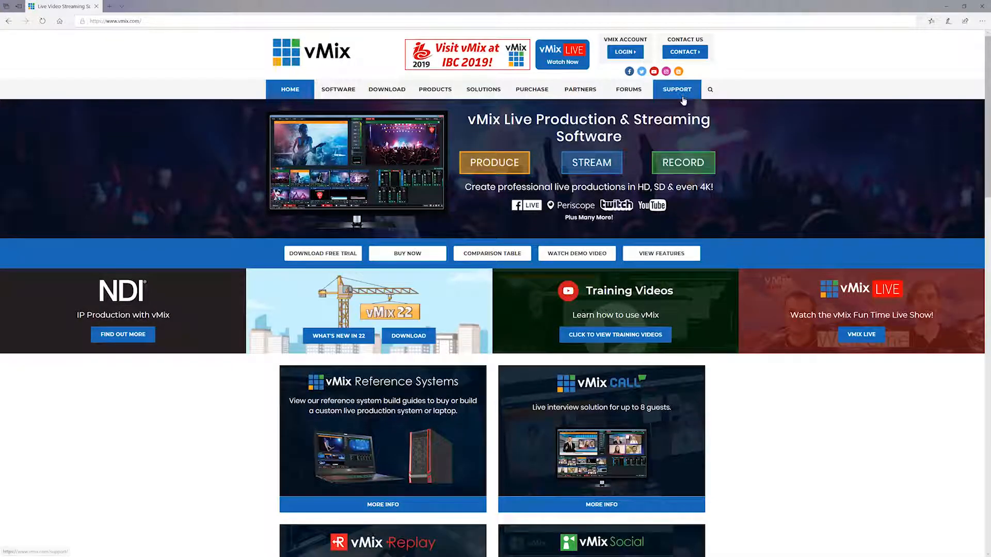
# Switch to the web browser and open the email support contact form on the vMix website, placing the cursor in its Subject field.
pyautogui.moveTo(680, 90)
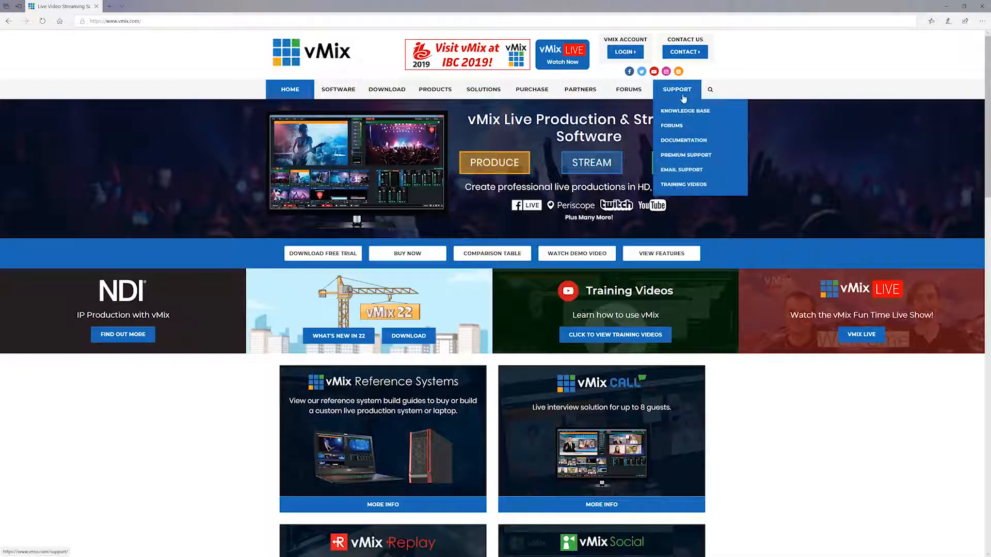
pyautogui.click(683, 170)
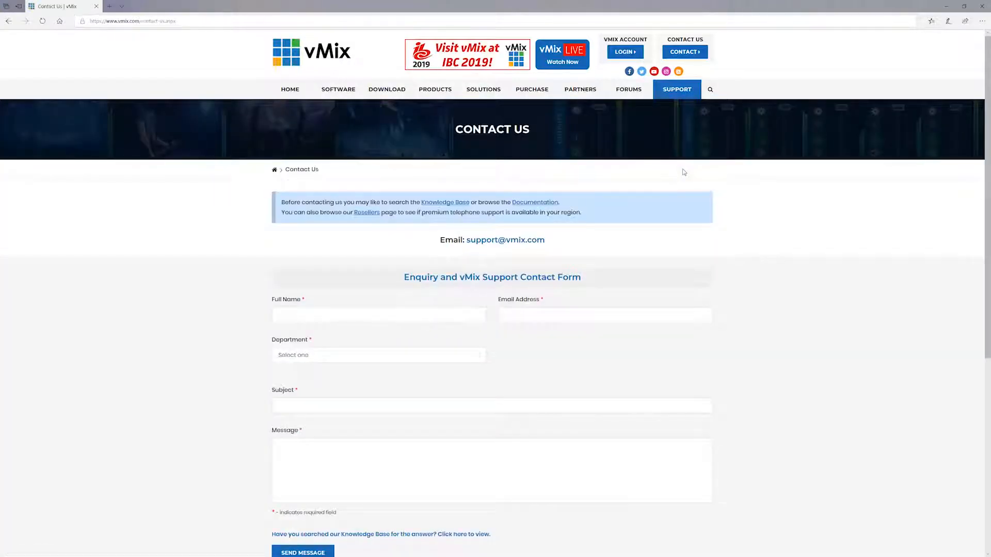
pyautogui.click(474, 405)
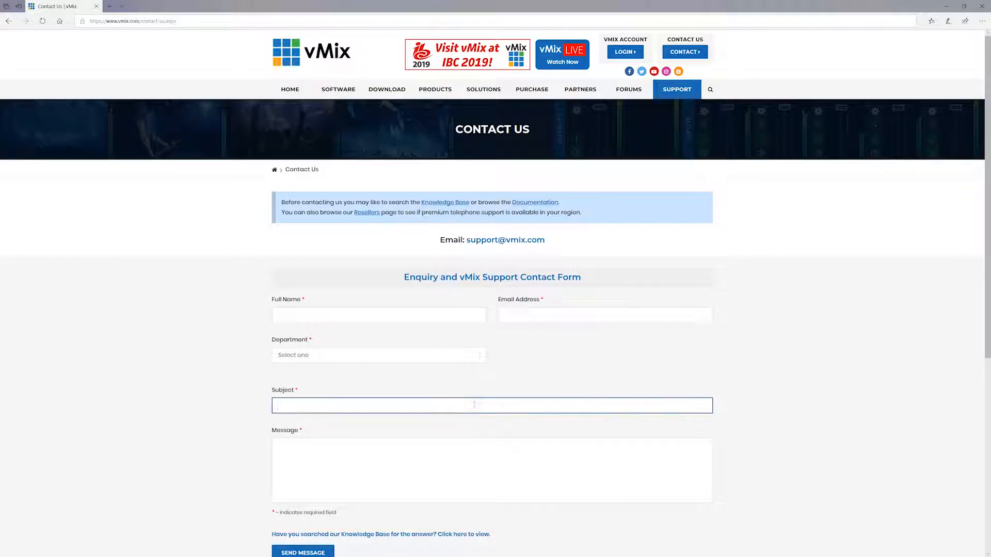